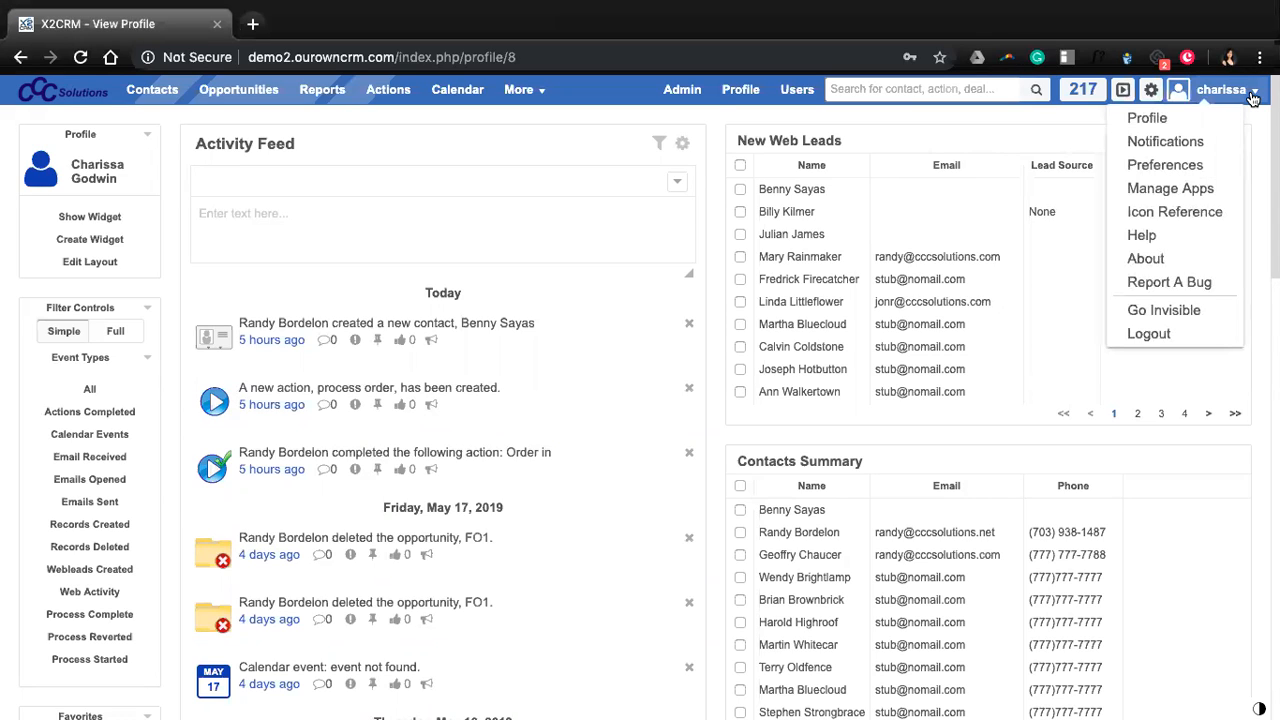
Open X2CRM's Manage Apps page for third-party application passwords from the profile menu.
left_click(1160, 190)
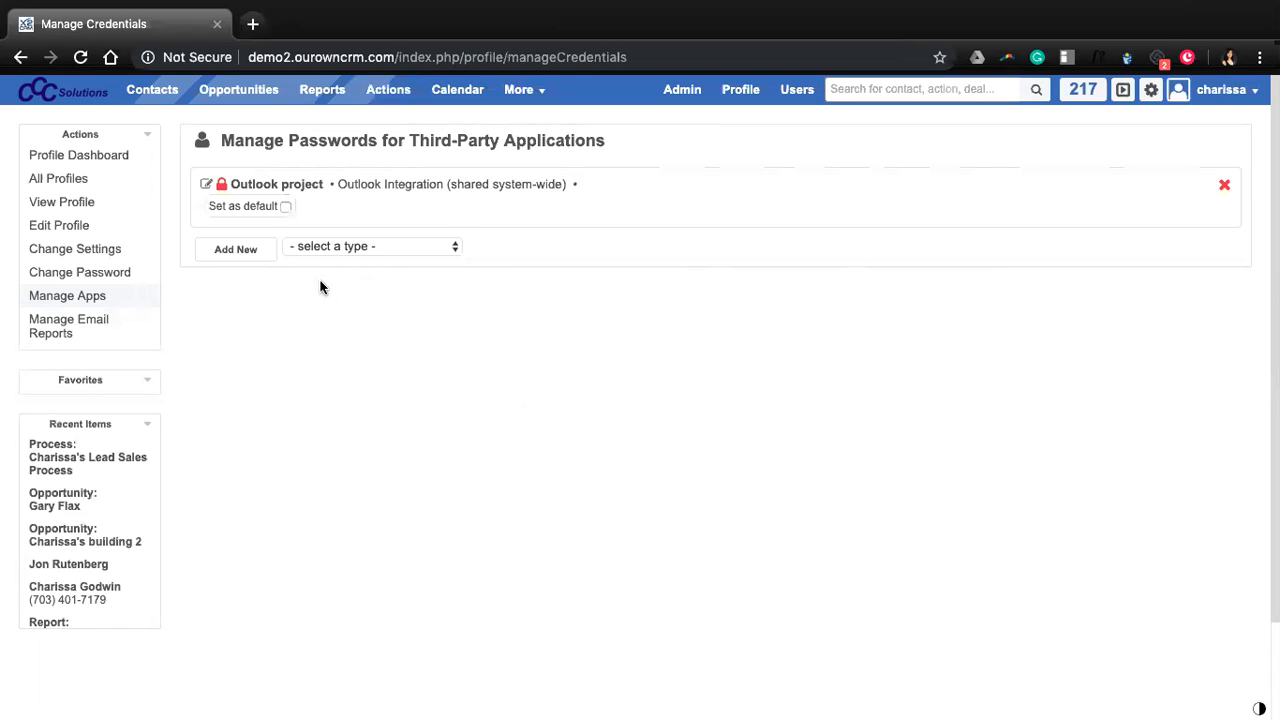
Choose Google Email Account as the credential type and add a new one.
left_click(410, 250)
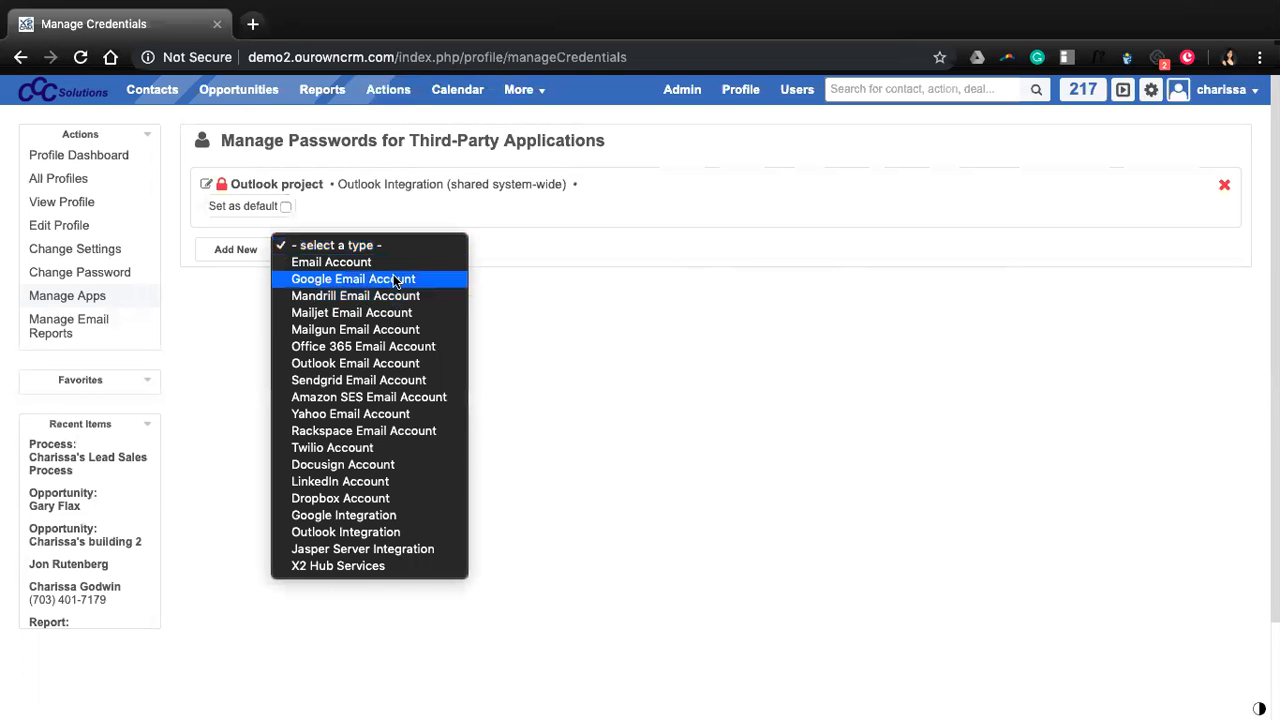
left_click(394, 279)
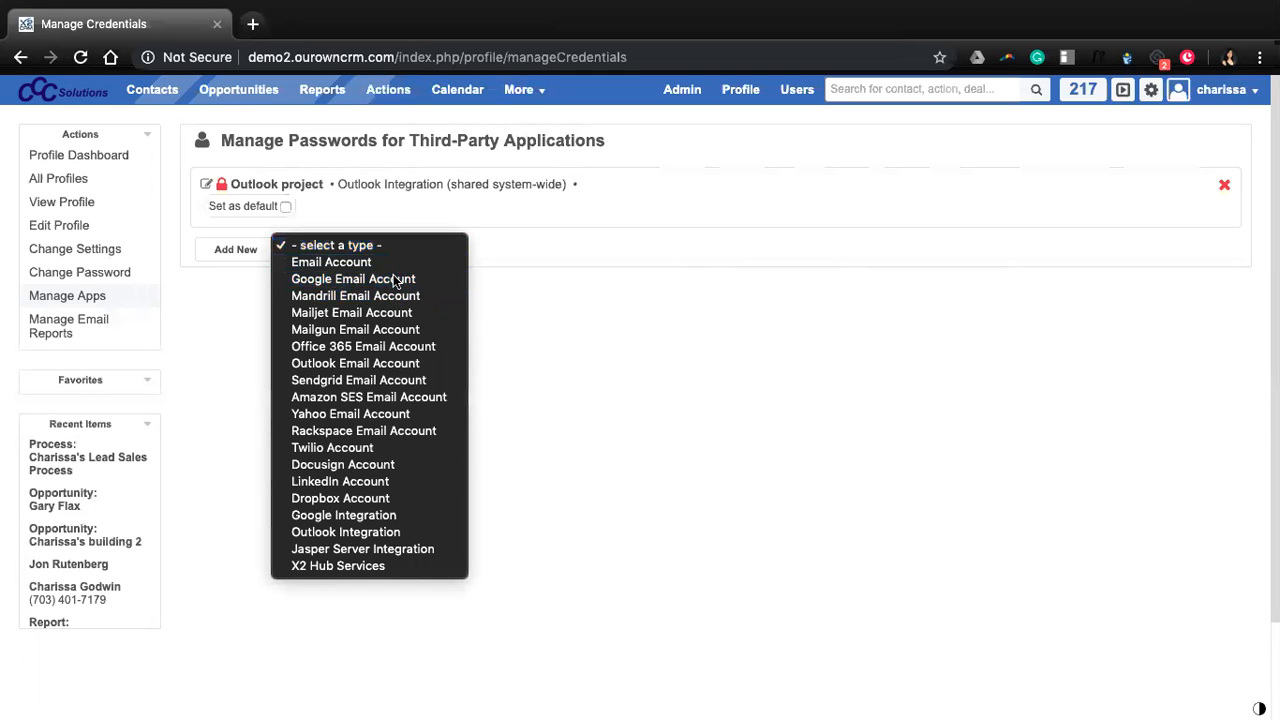
left_click(257, 251)
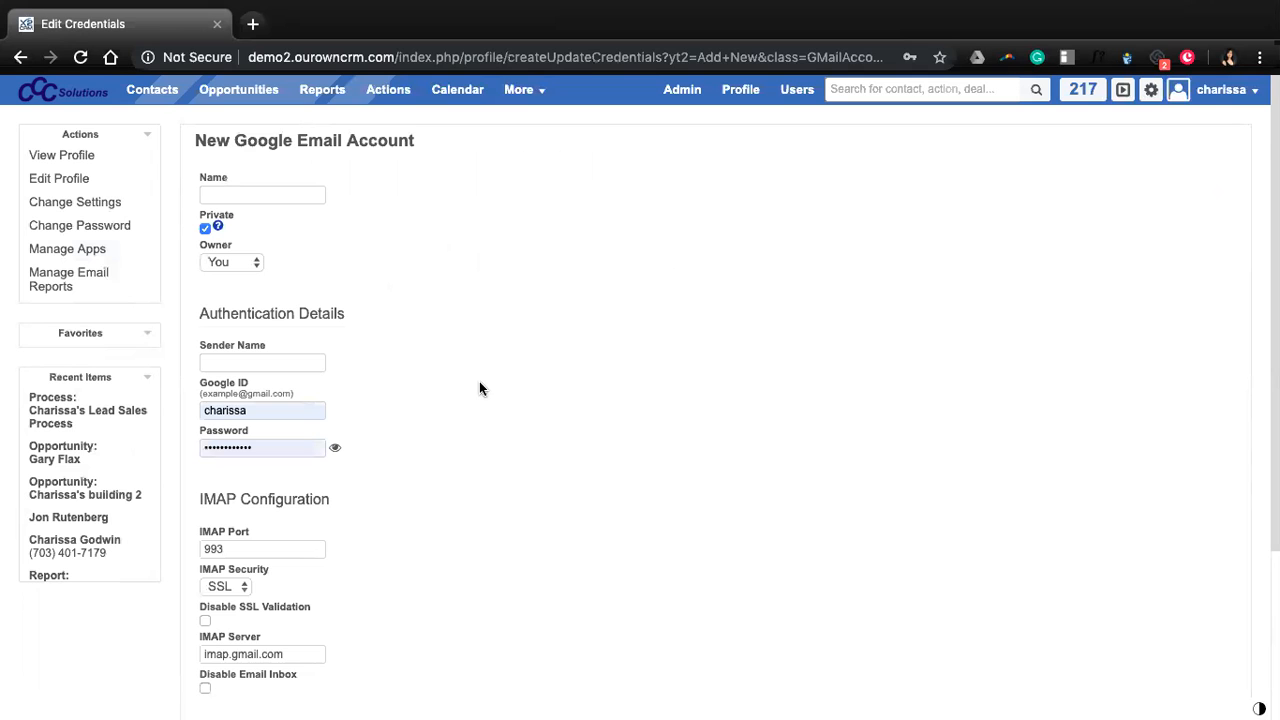
scroll(543, 427, "down", 2)
scroll(543, 427, "up", 2)
In the Gmail tab, open Google Account settings from the avatar menu.
left_click(887, 25)
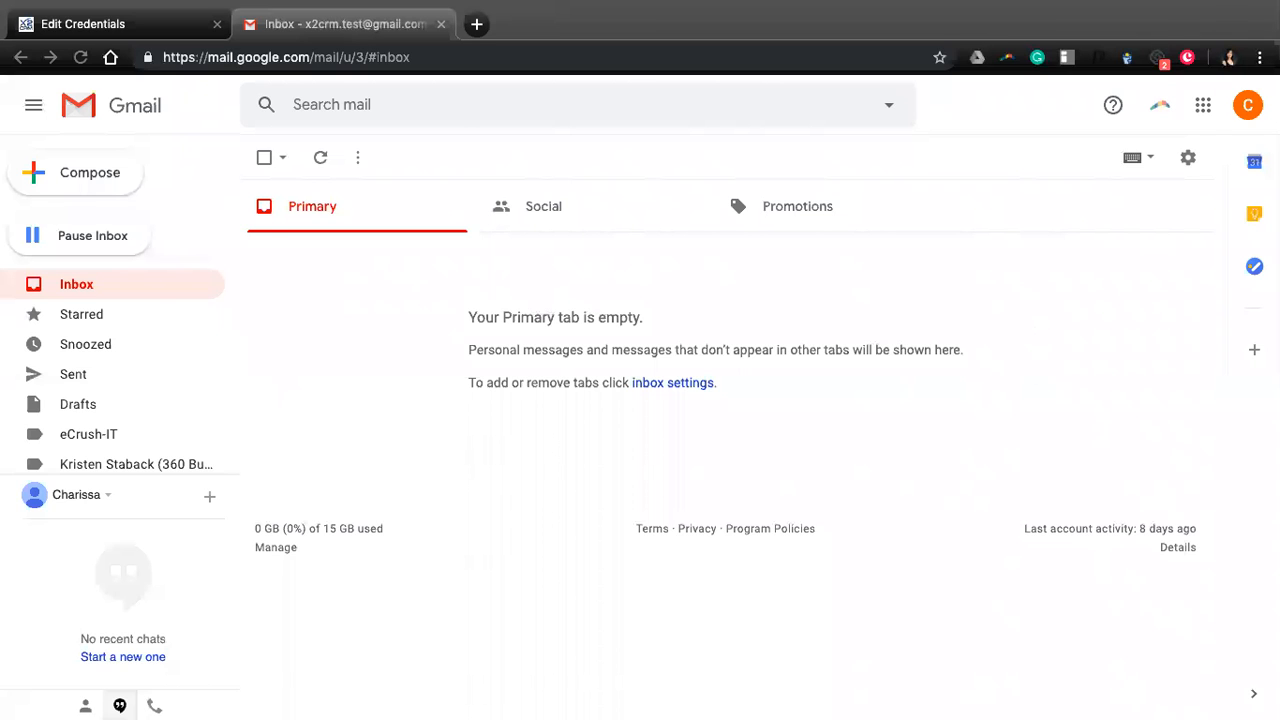
left_click(1248, 122)
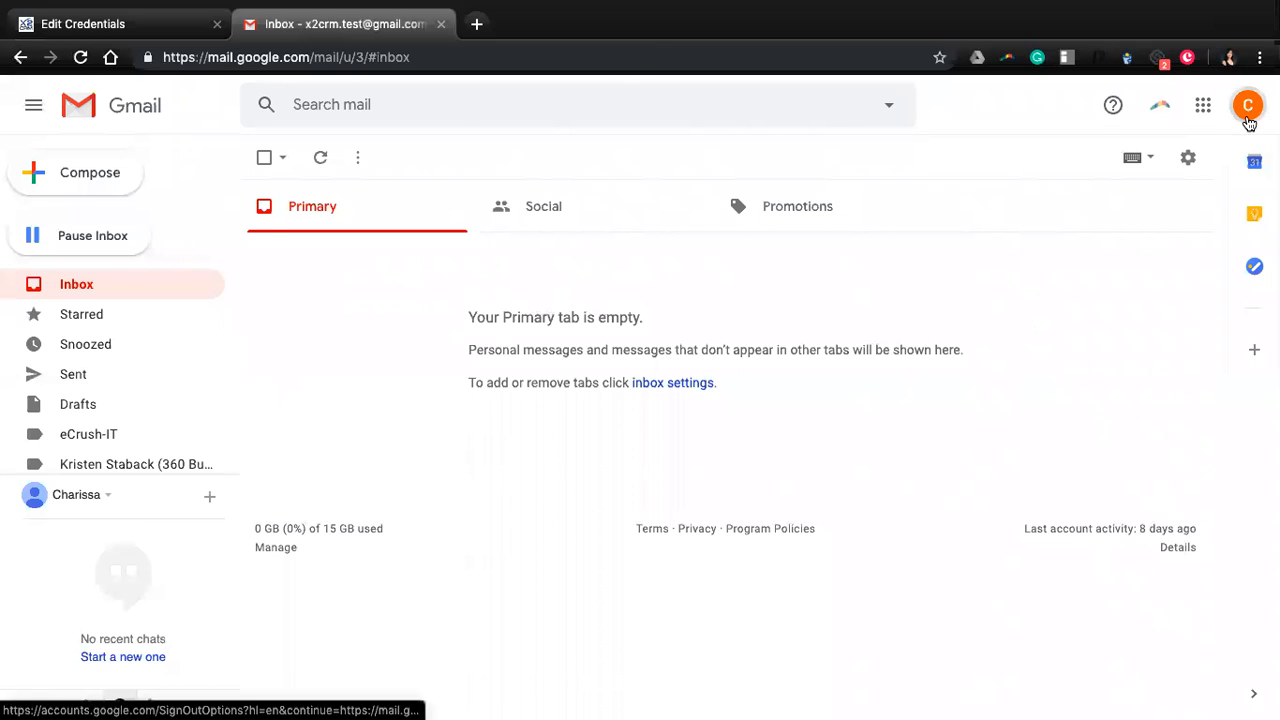
left_click(1248, 122)
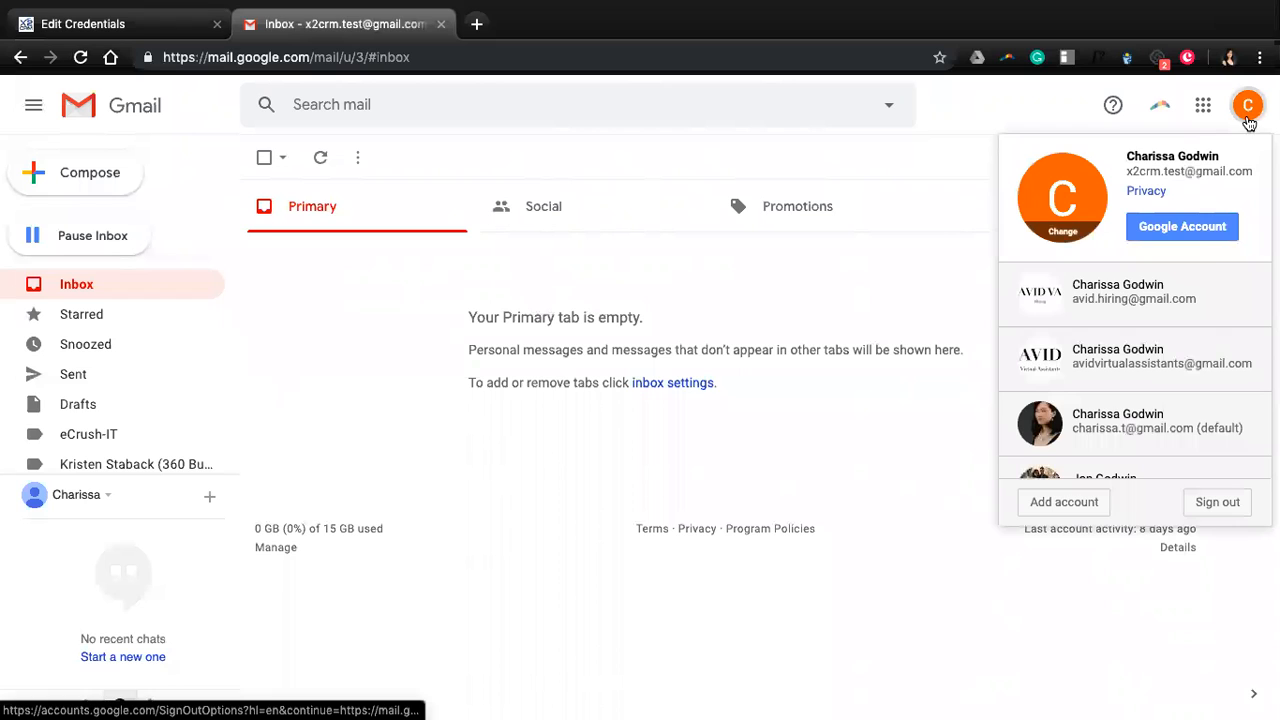
left_click(1195, 231)
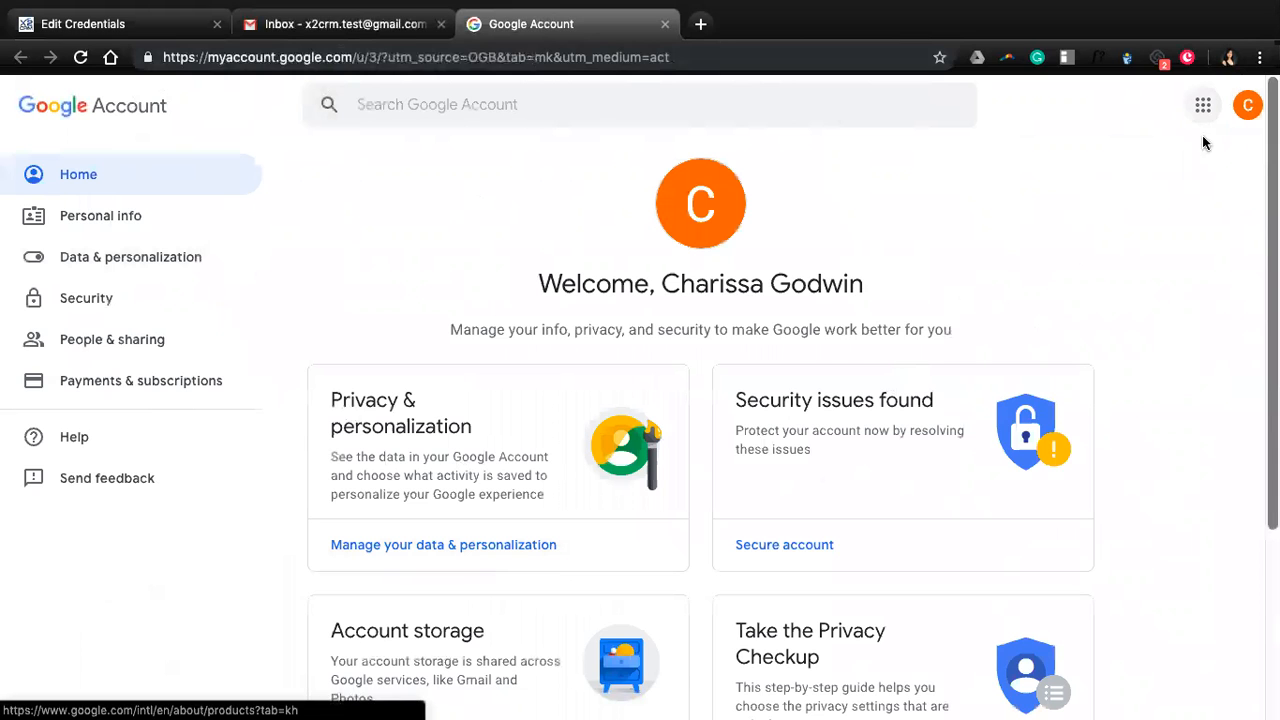
Go to the Google Account Security page and scroll down to Signing in to Google.
scroll(1127, 278, "down", 1)
scroll(1127, 280, "up", 1)
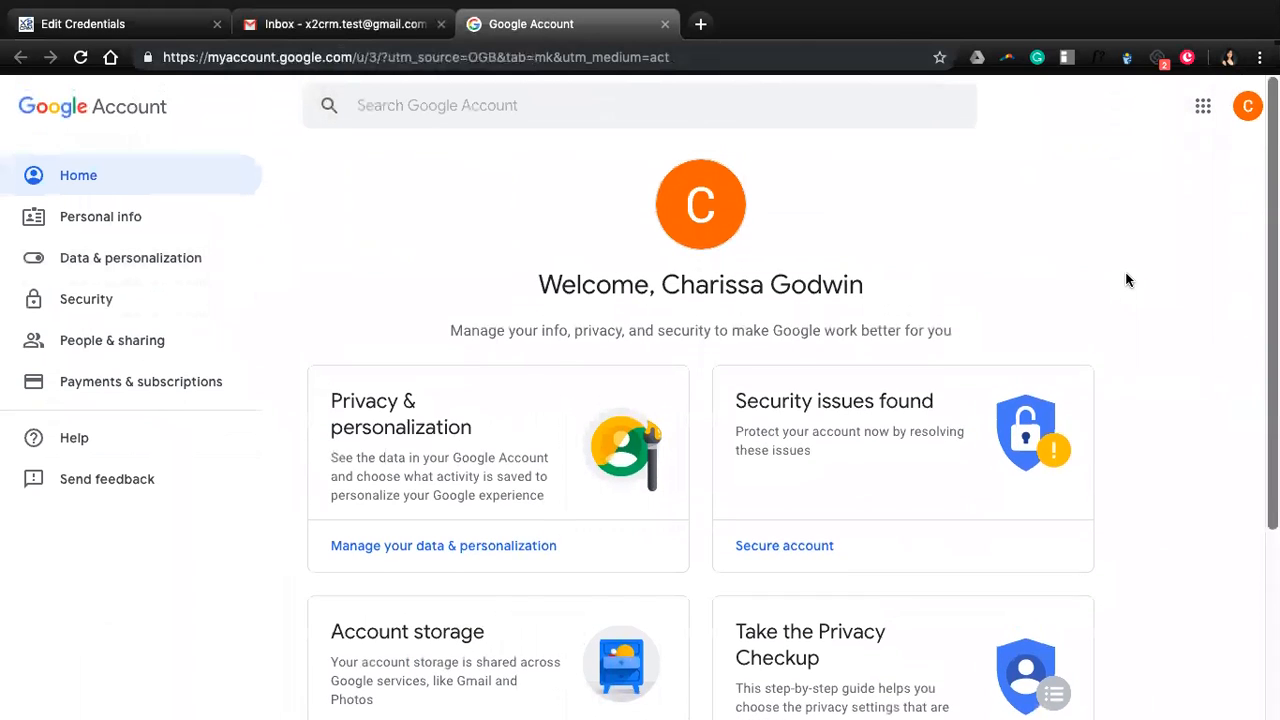
scroll(1156, 300, "down", 1)
scroll(1156, 300, "up", 1)
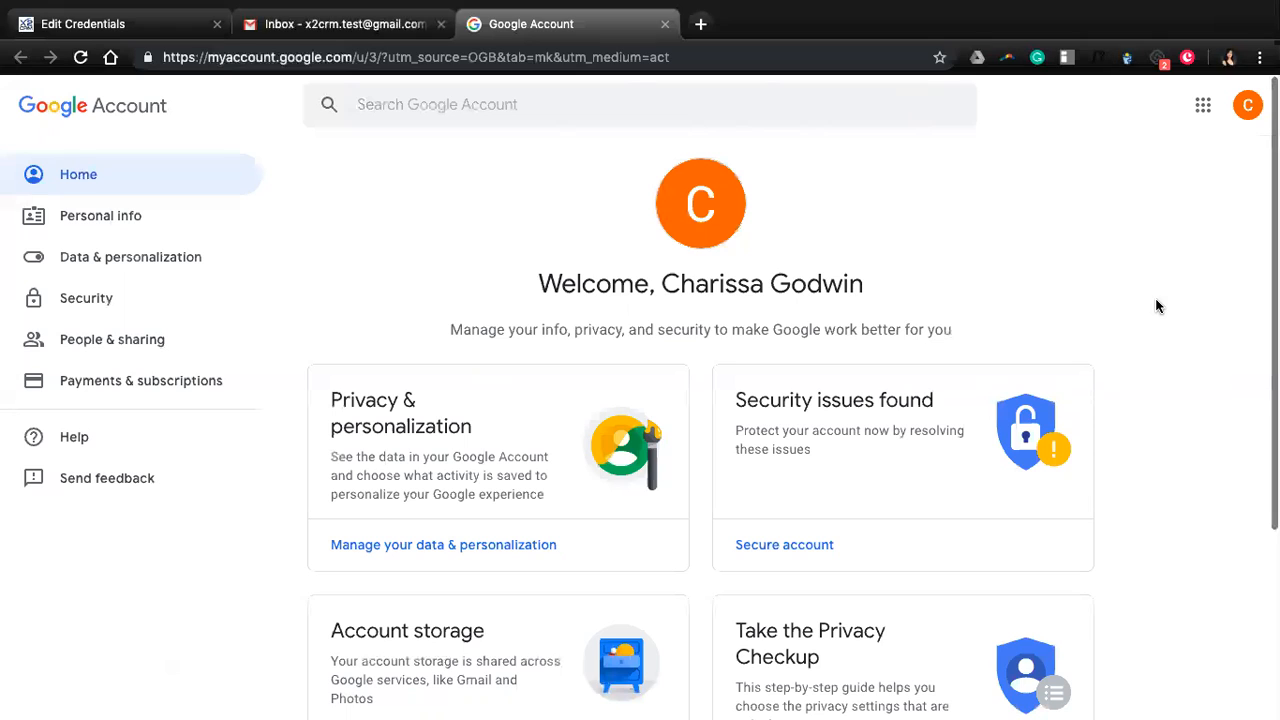
scroll(1156, 422, "down", 1)
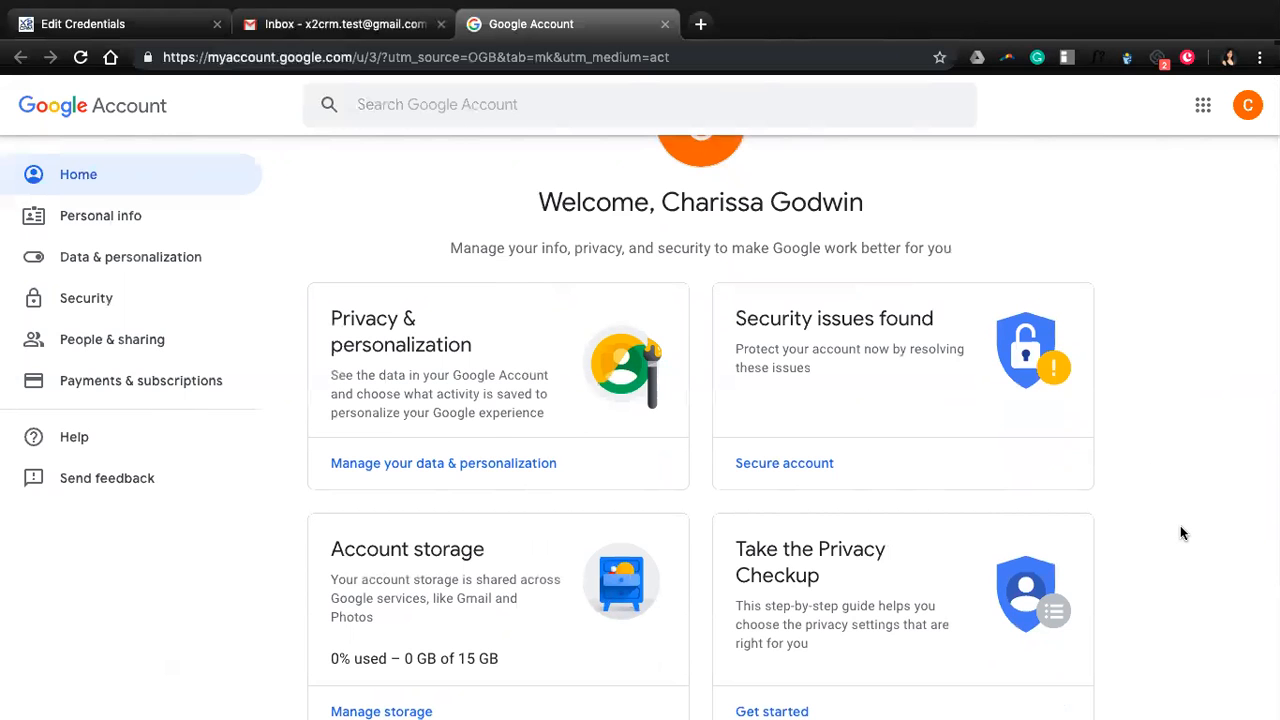
scroll(1181, 528, "down", 3)
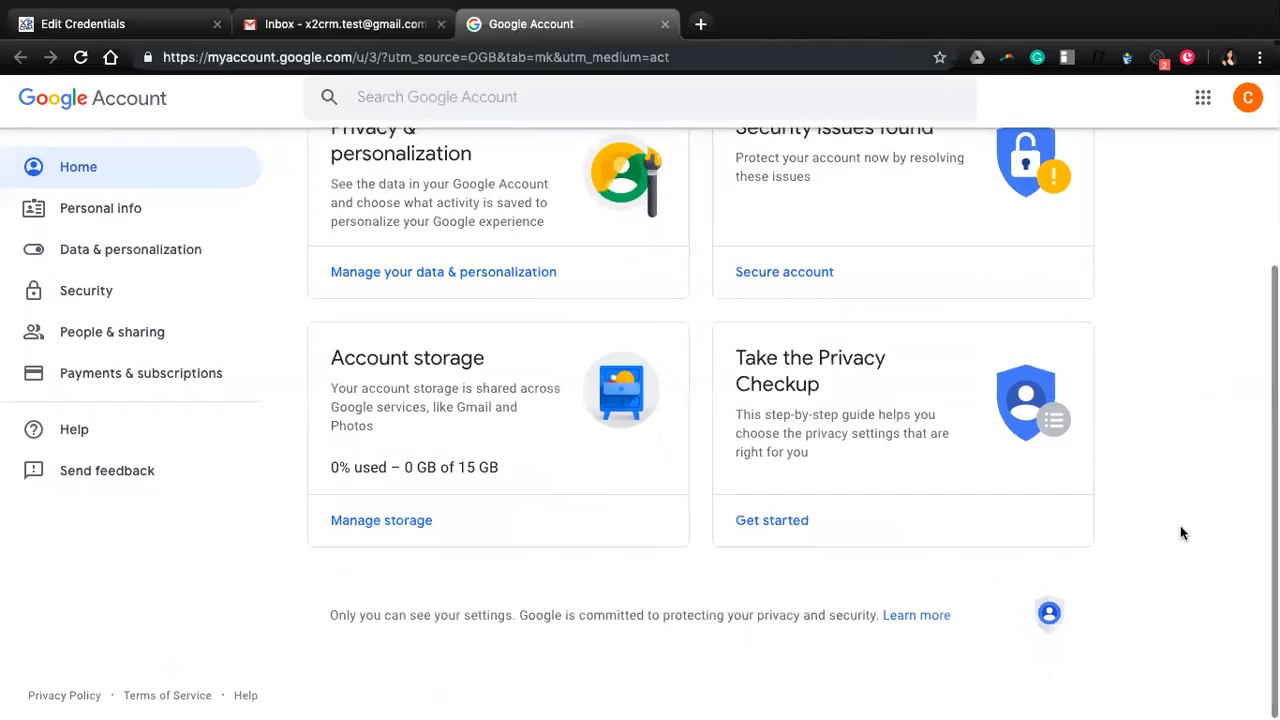
scroll(1180, 530, "up", 4)
scroll(1160, 525, "down", 1)
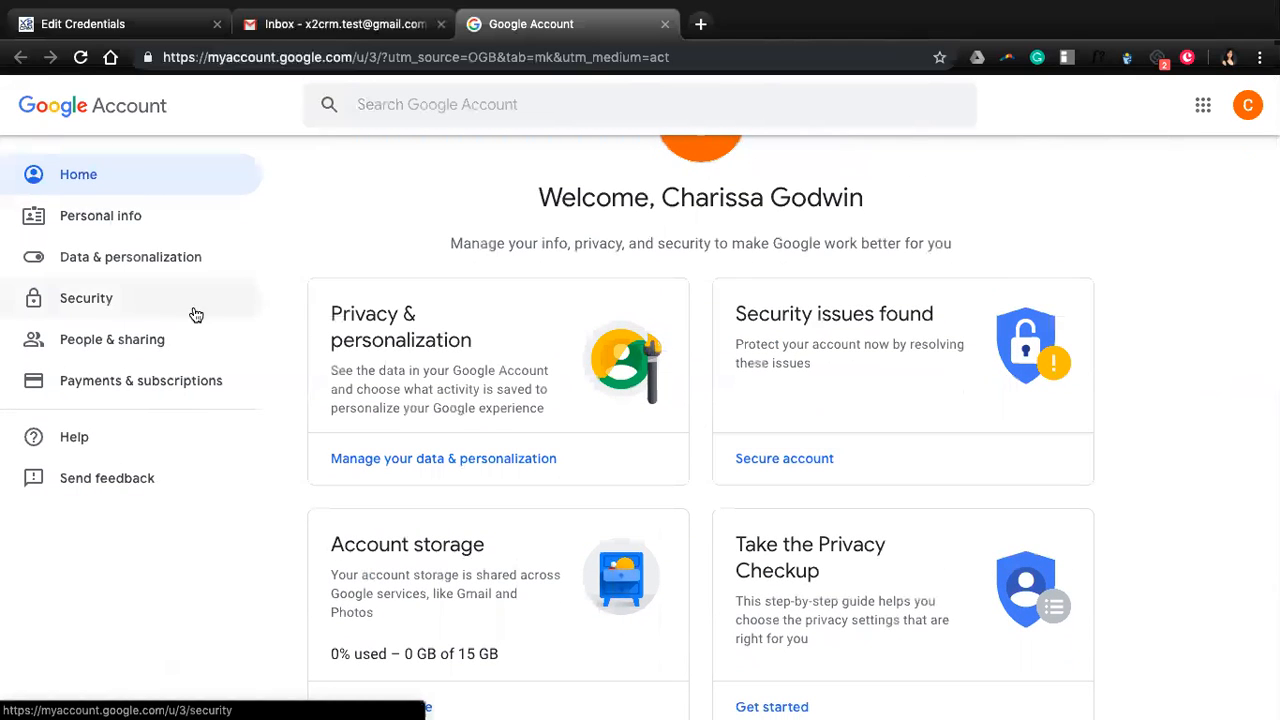
left_click(134, 311)
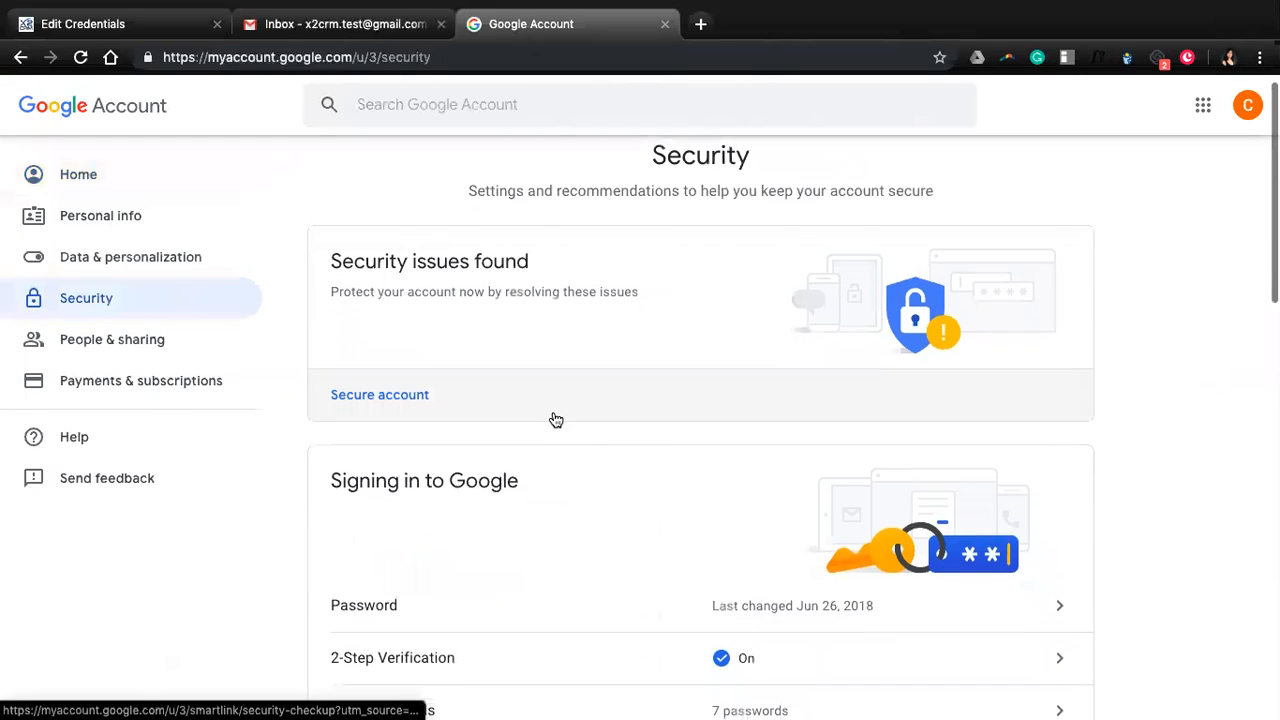
scroll(603, 455, "down", 2)
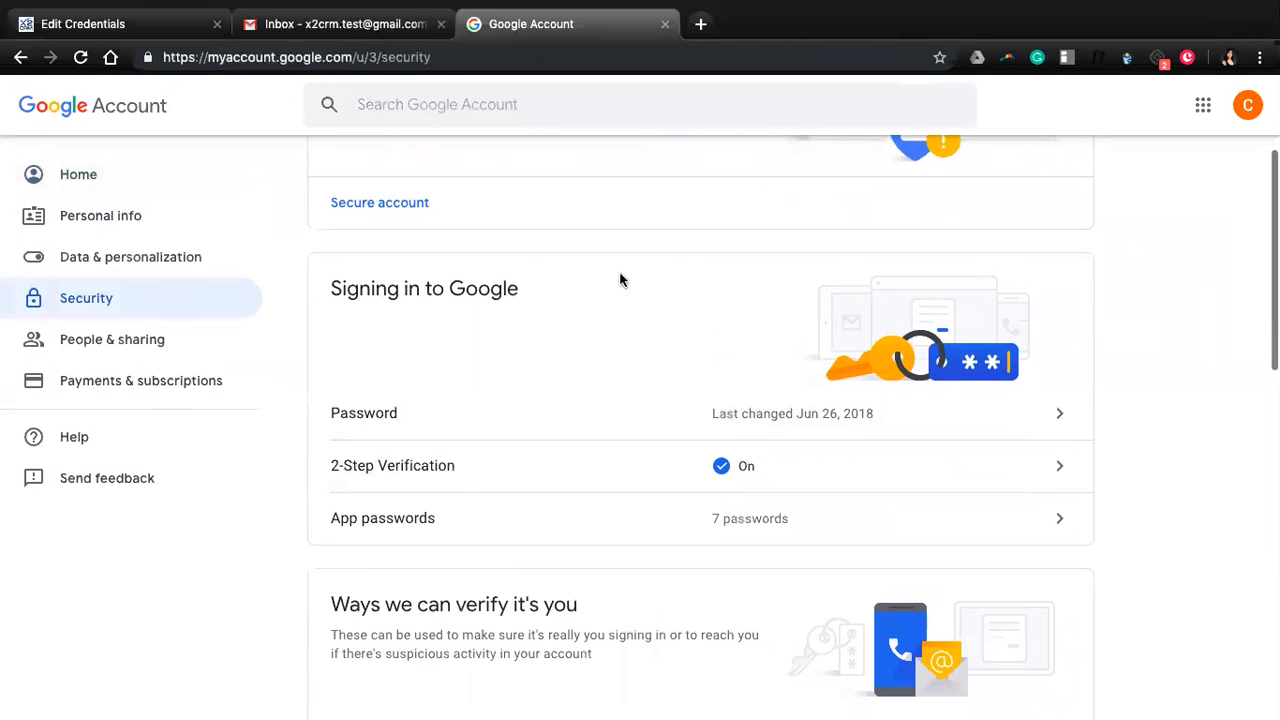
scroll(575, 380, "down", 1)
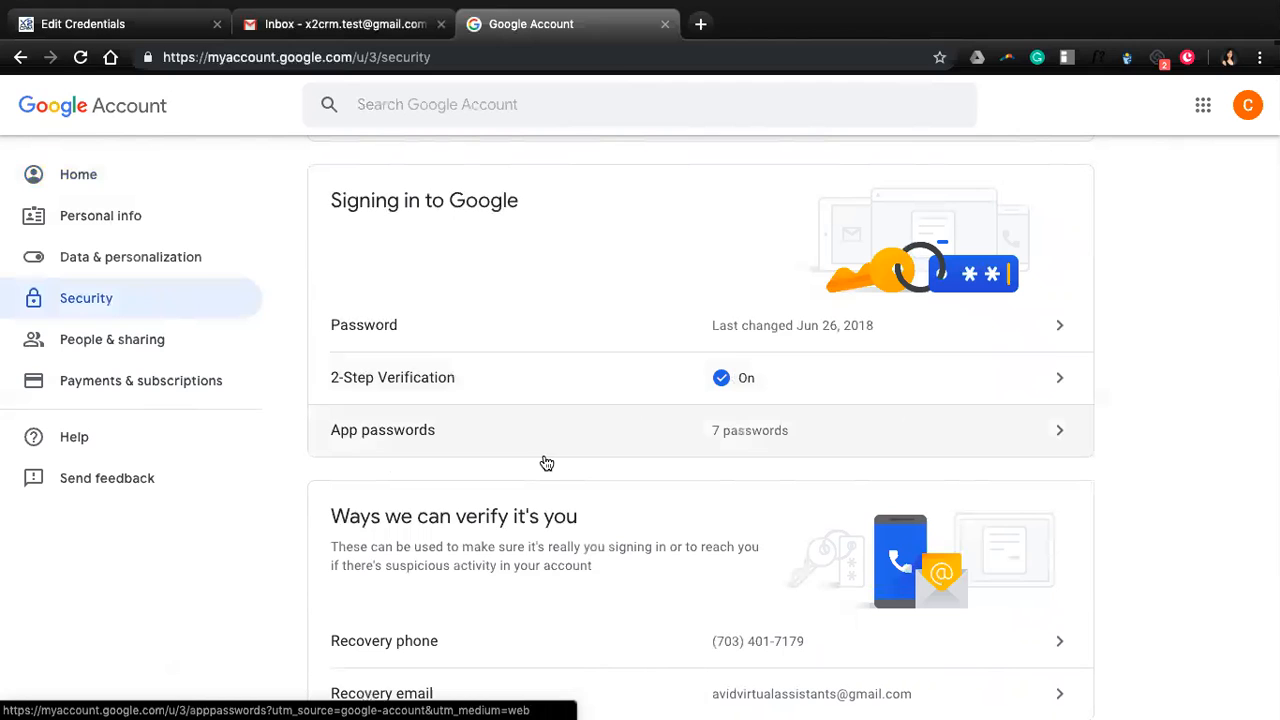
Open App passwords, re-confirming the account password, to list the seven existing entries.
left_click(876, 430)
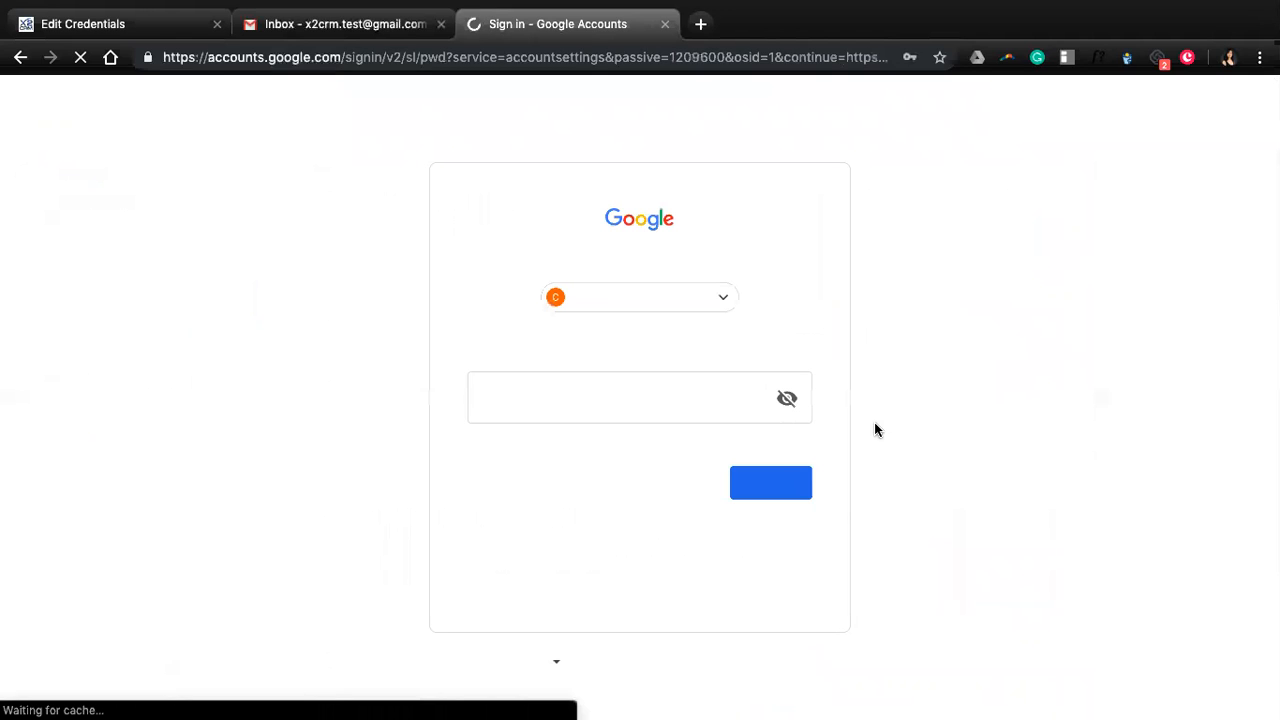
left_click(759, 484)
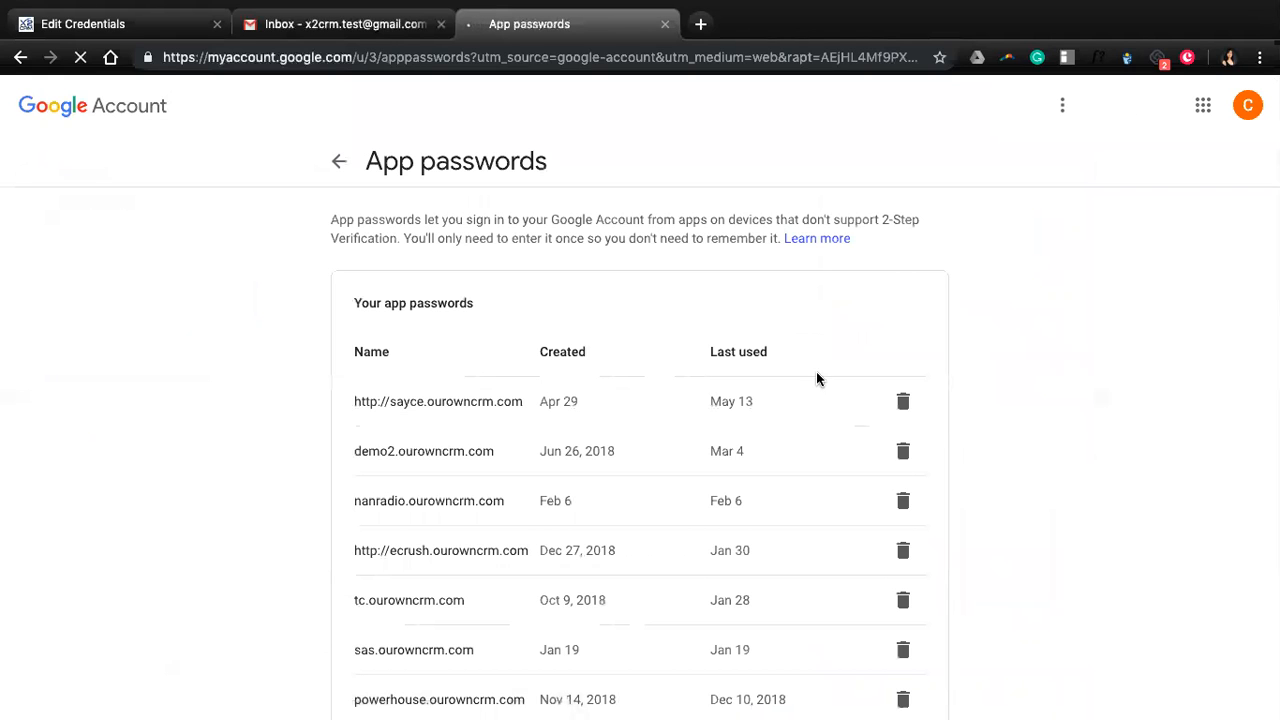
scroll(833, 451, "down", 1)
scroll(834, 457, "down", 2)
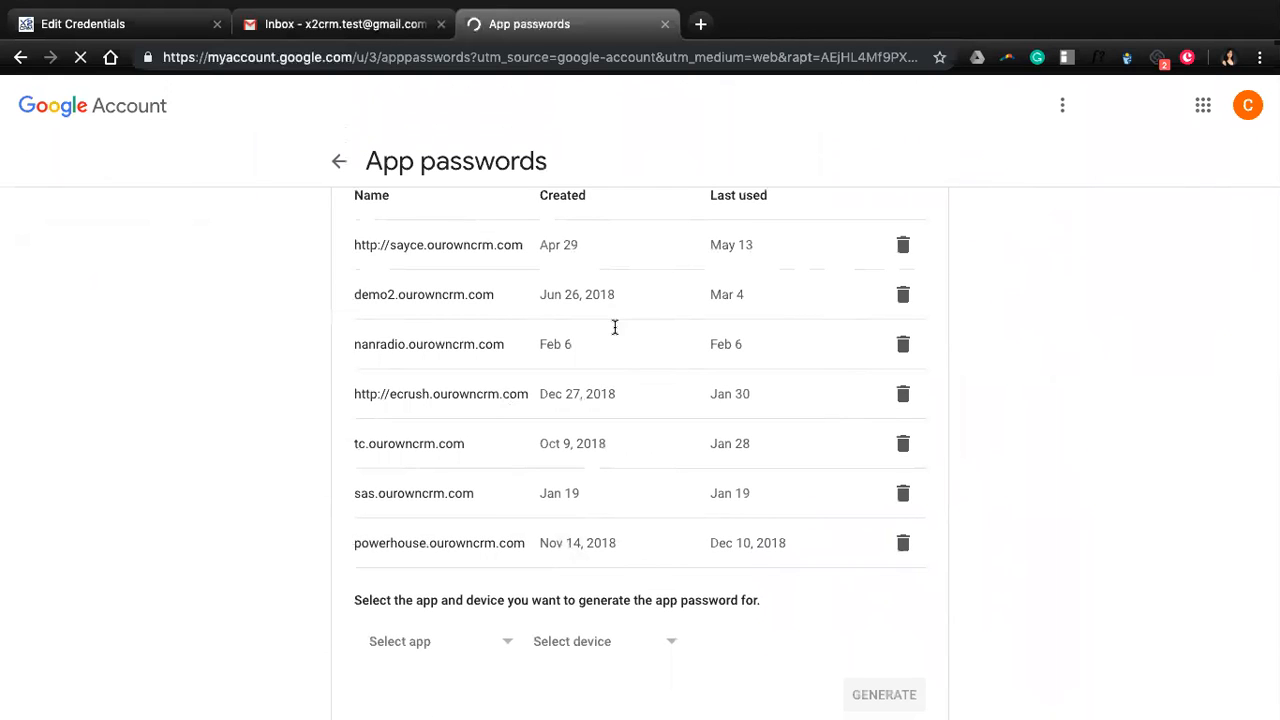
scroll(625, 500, "down", 2)
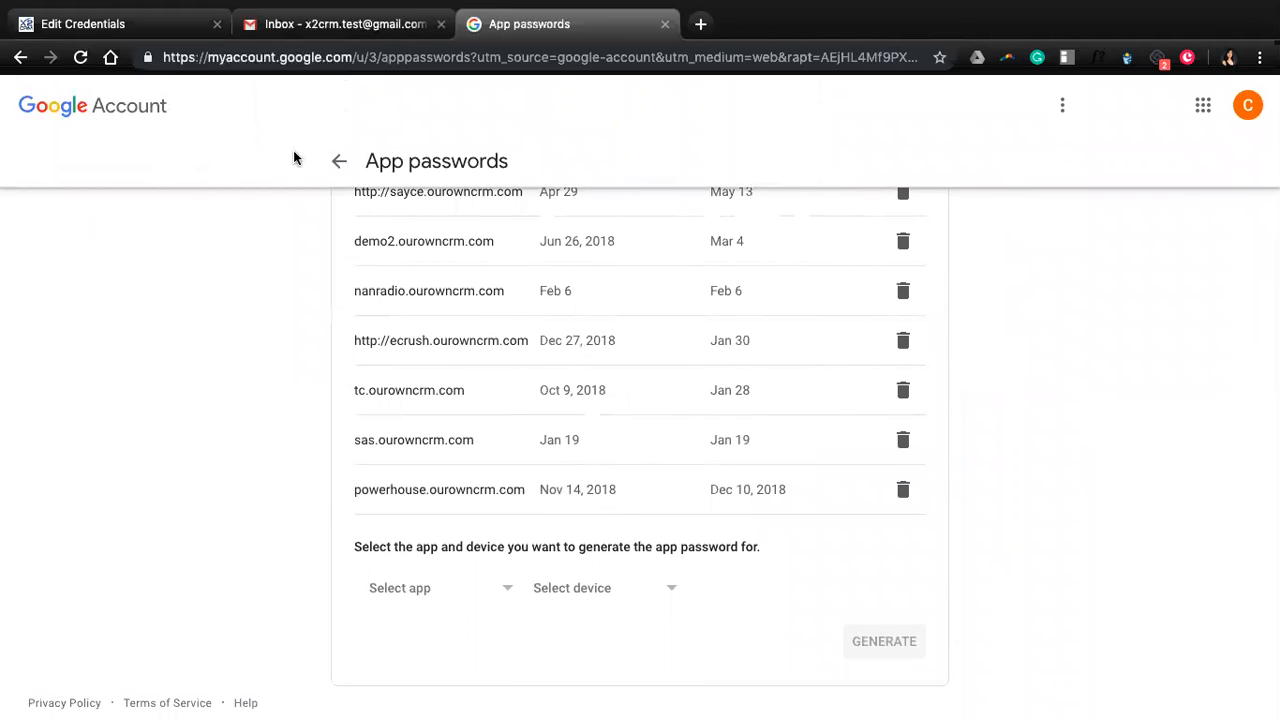
Copy the domain demo2.ourowncrm.com from the X2CRM tab's address bar.
left_click(170, 22)
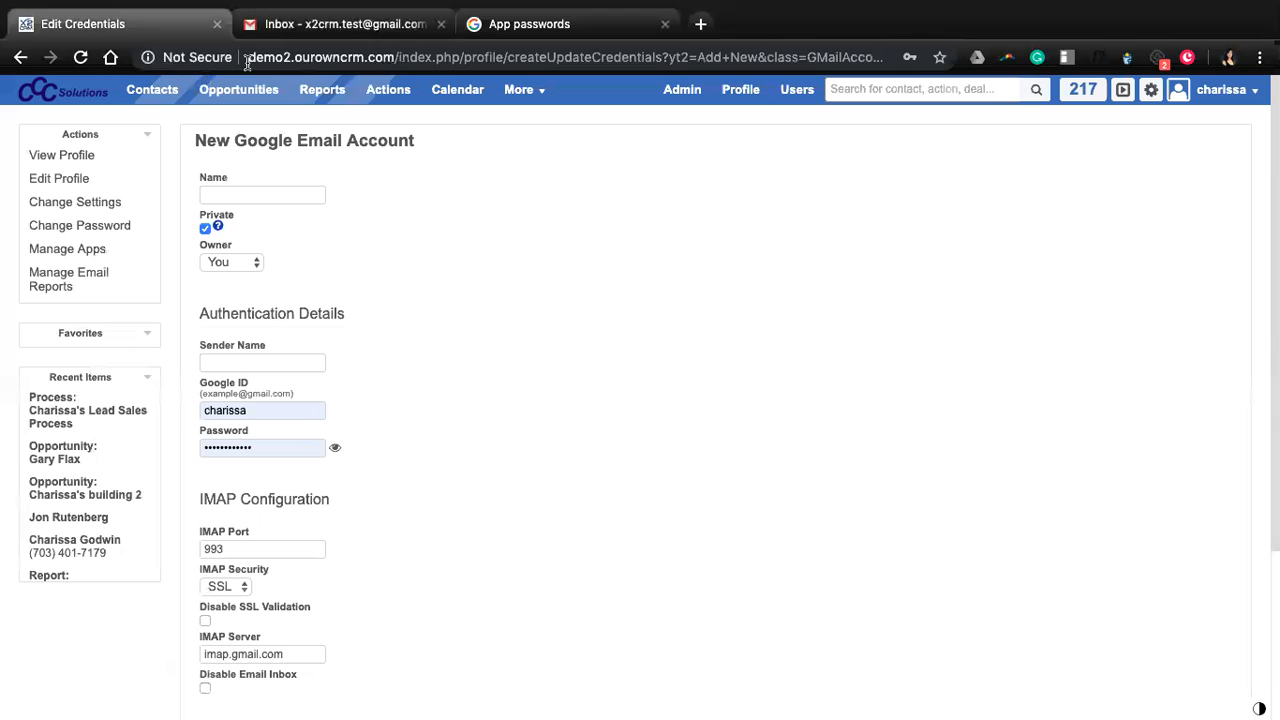
left_click_drag(248, 57, 388, 57)
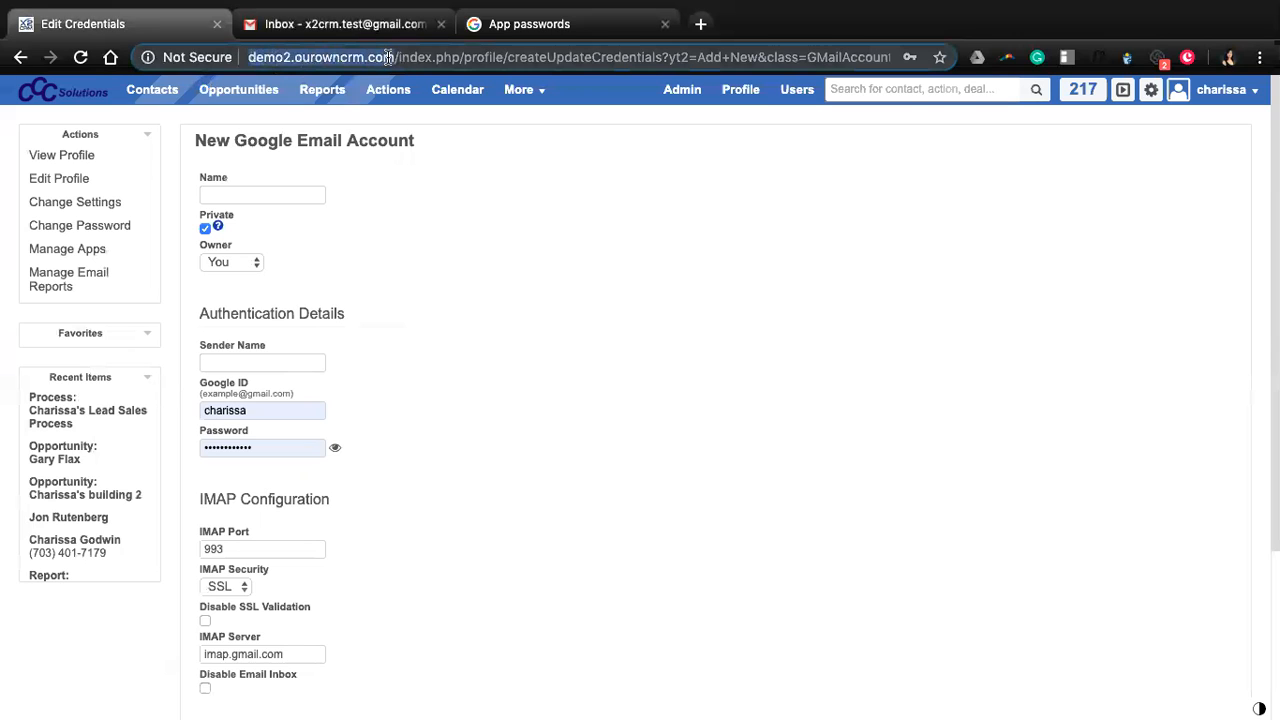
left_click(268, 57)
left_click_drag(250, 57, 394, 57)
key("super+c")
left_click(530, 24)
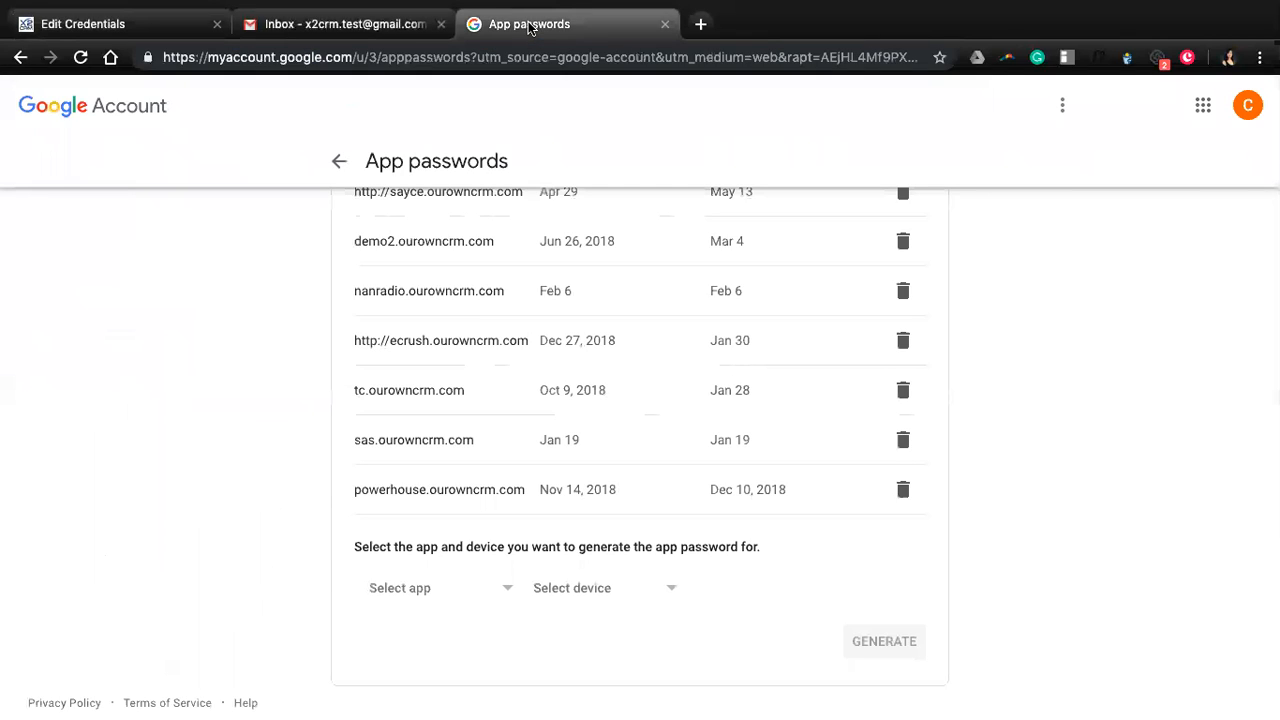
Generate an app password under Other (Custom name) with the pasted name demo2.ourowncrm.com.
left_click(428, 592)
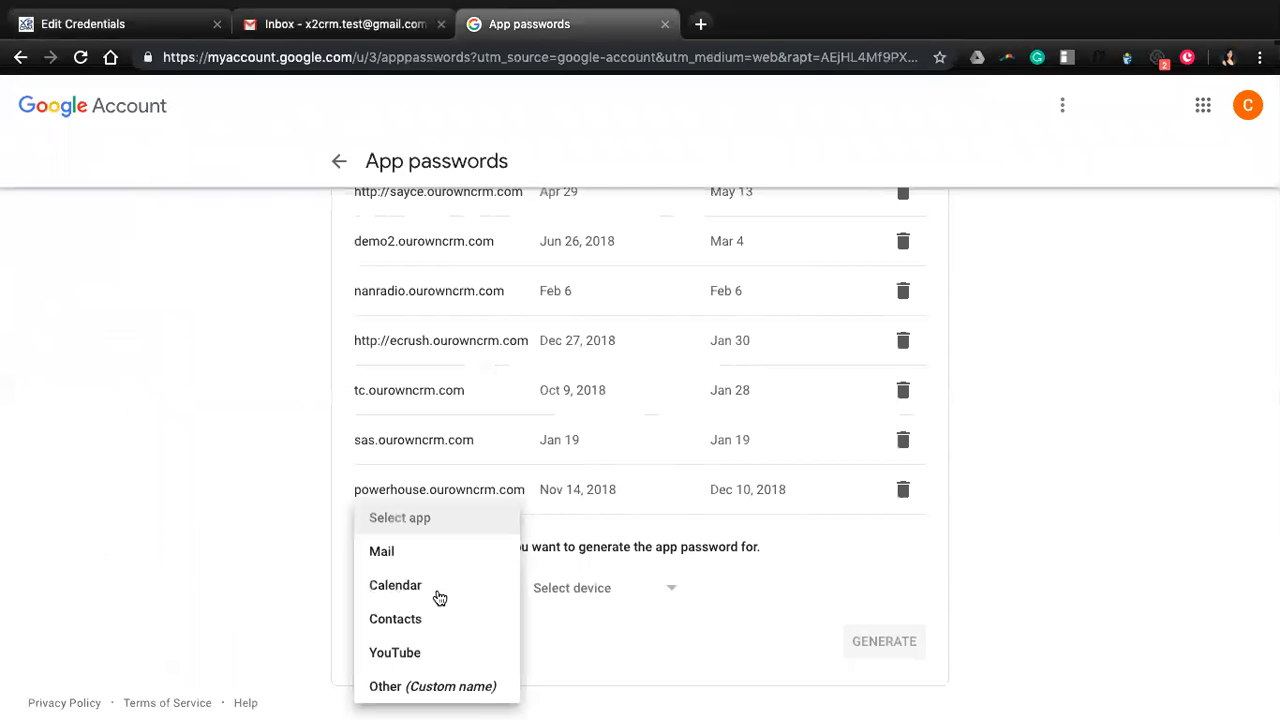
left_click(423, 690)
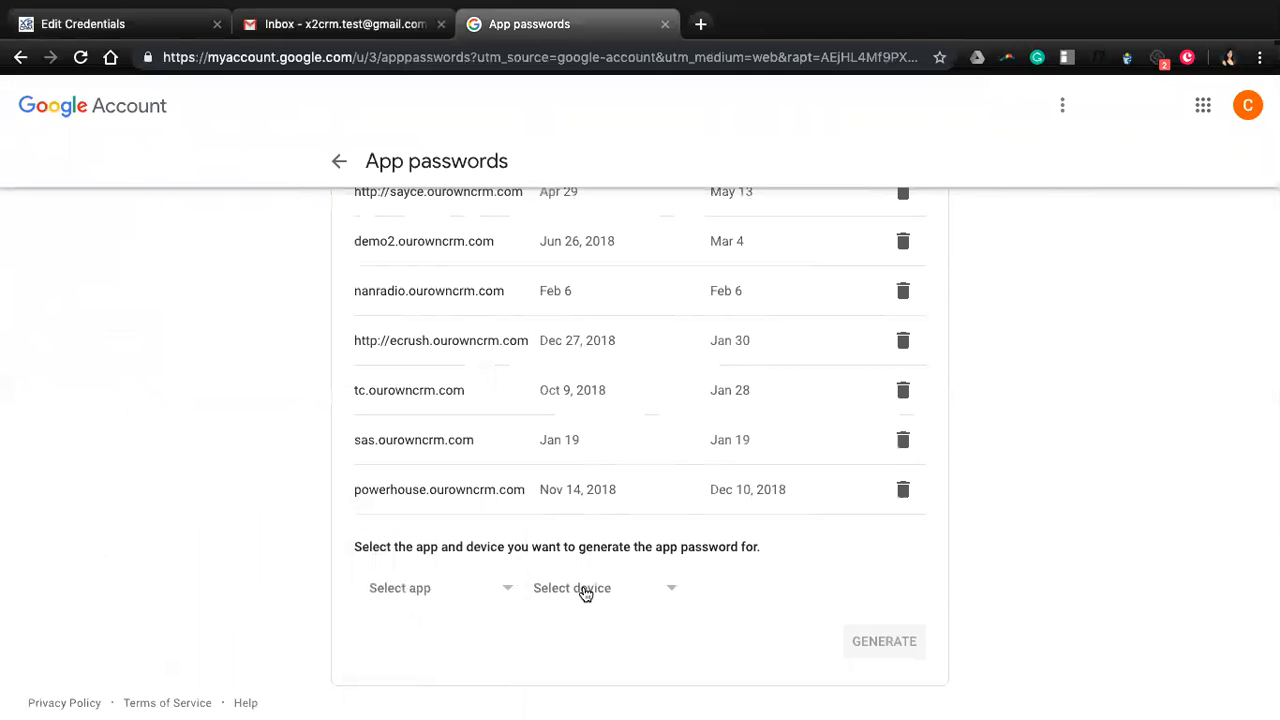
left_click(491, 591)
left_click(405, 684)
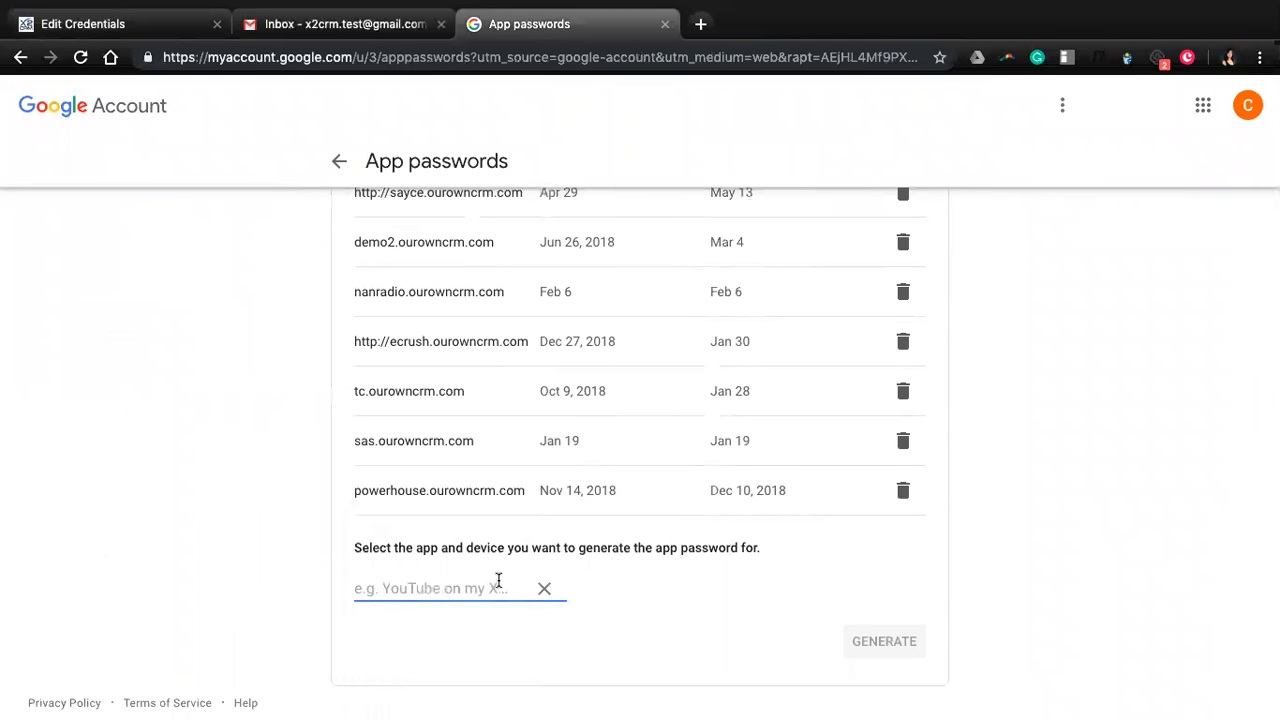
key("super+v")
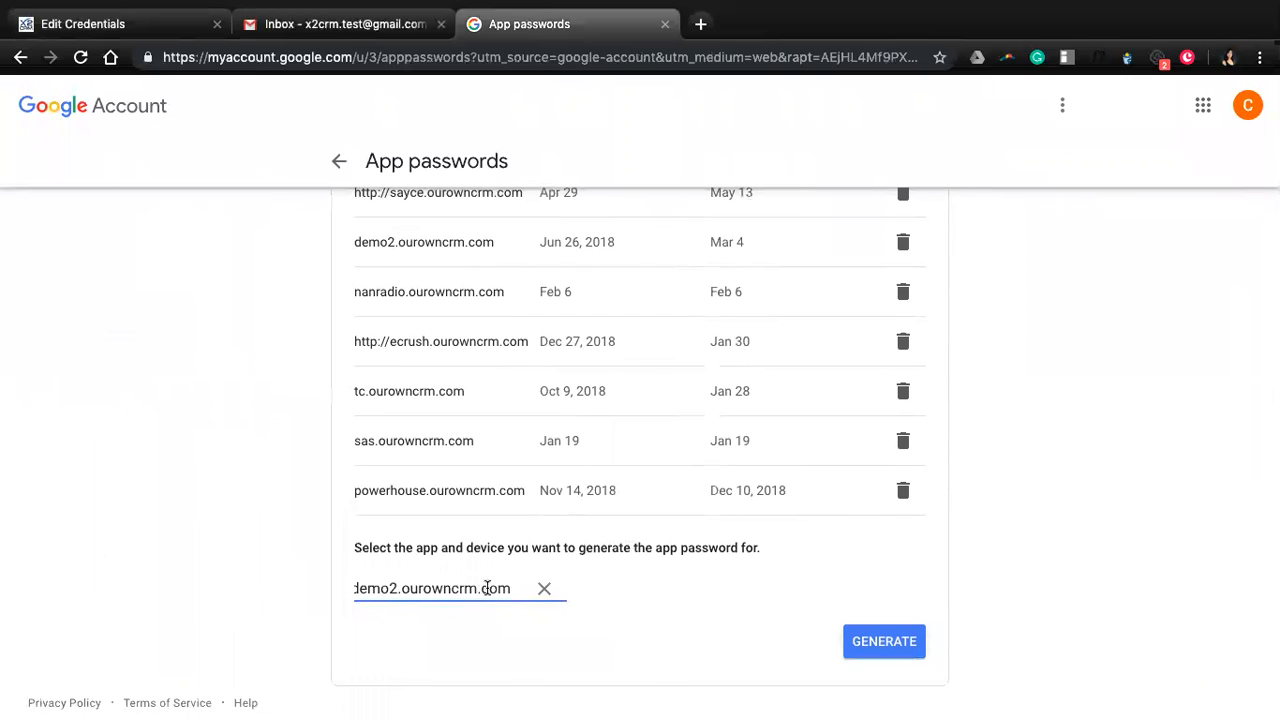
left_click(874, 624)
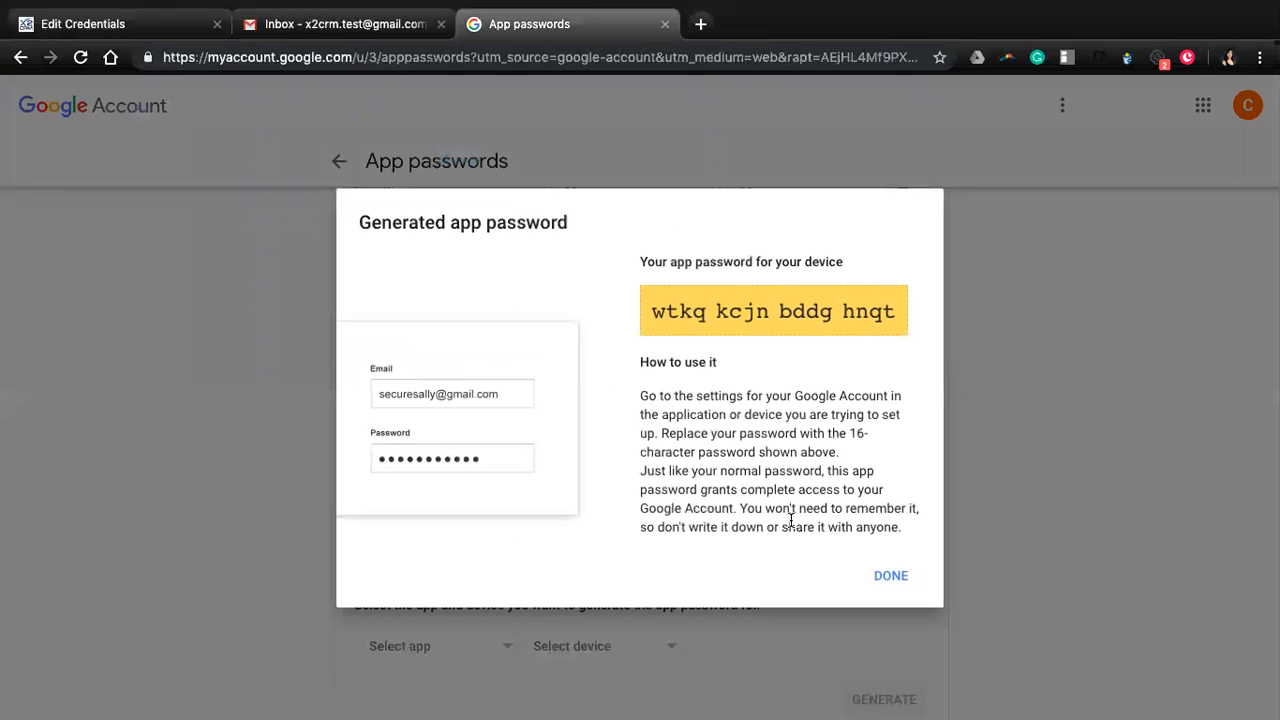
Copy the newly generated 16-character app password from the yellow box.
left_click(805, 312)
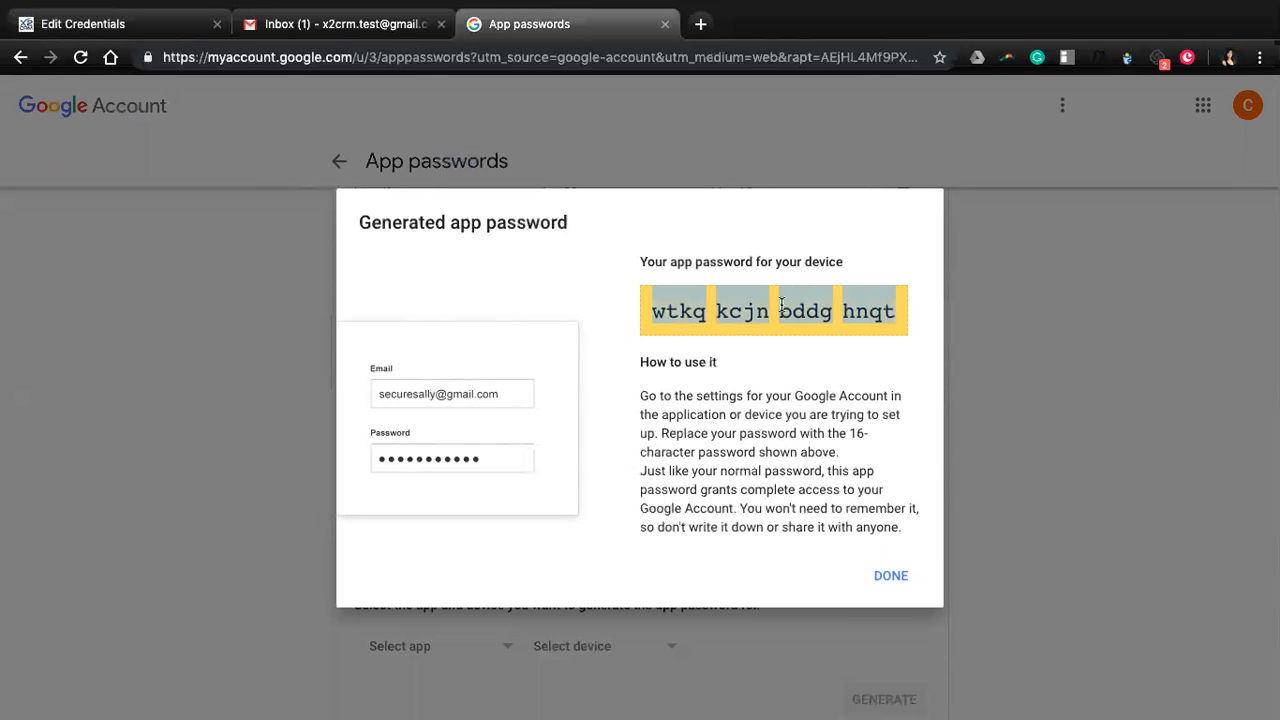
right_click(783, 312)
left_click(820, 343)
left_click(886, 575)
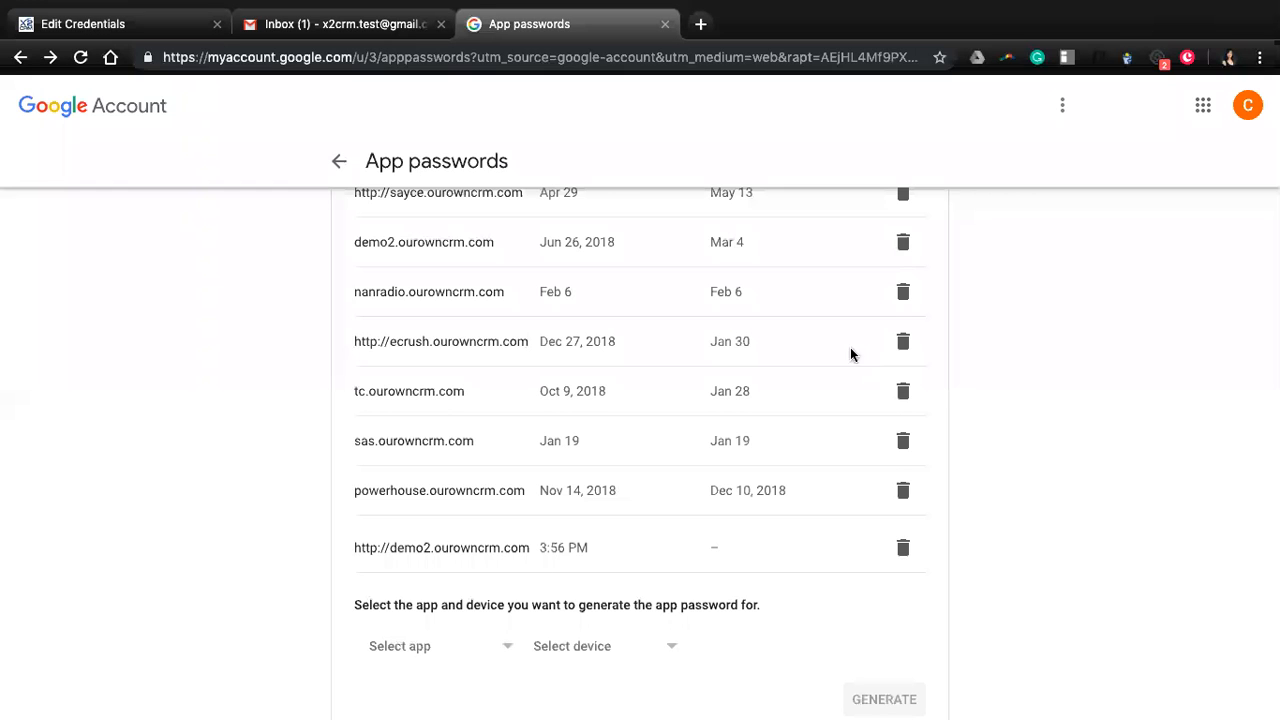
scroll(680, 494, "down", 1)
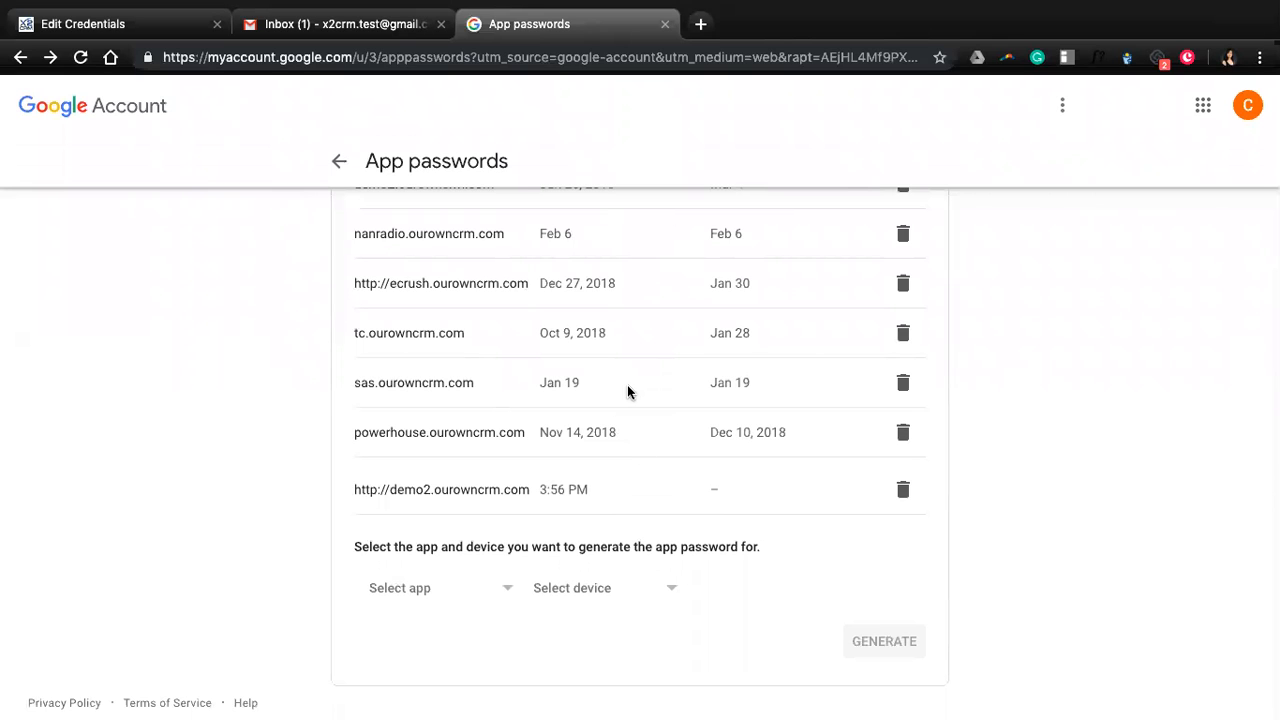
scroll(629, 490, "up", 2)
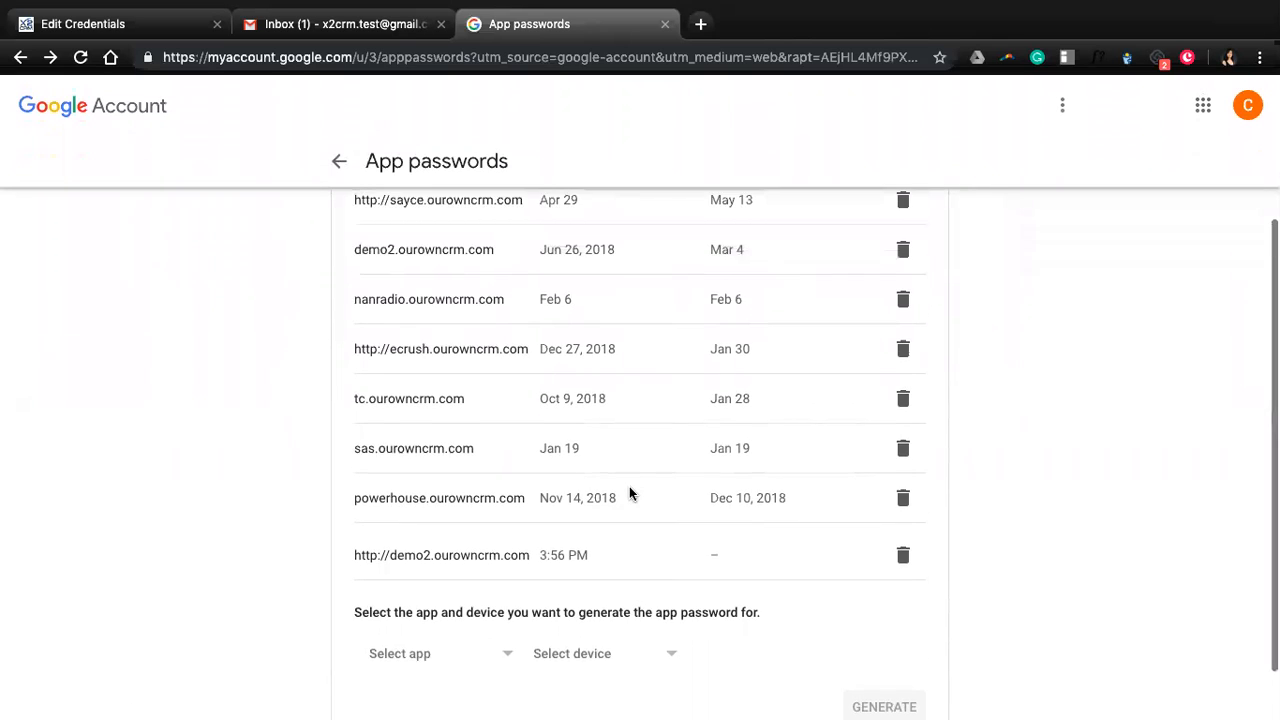
left_click_drag(360, 574, 634, 571)
scroll(524, 426, "up", 1)
scroll(524, 430, "down", 2)
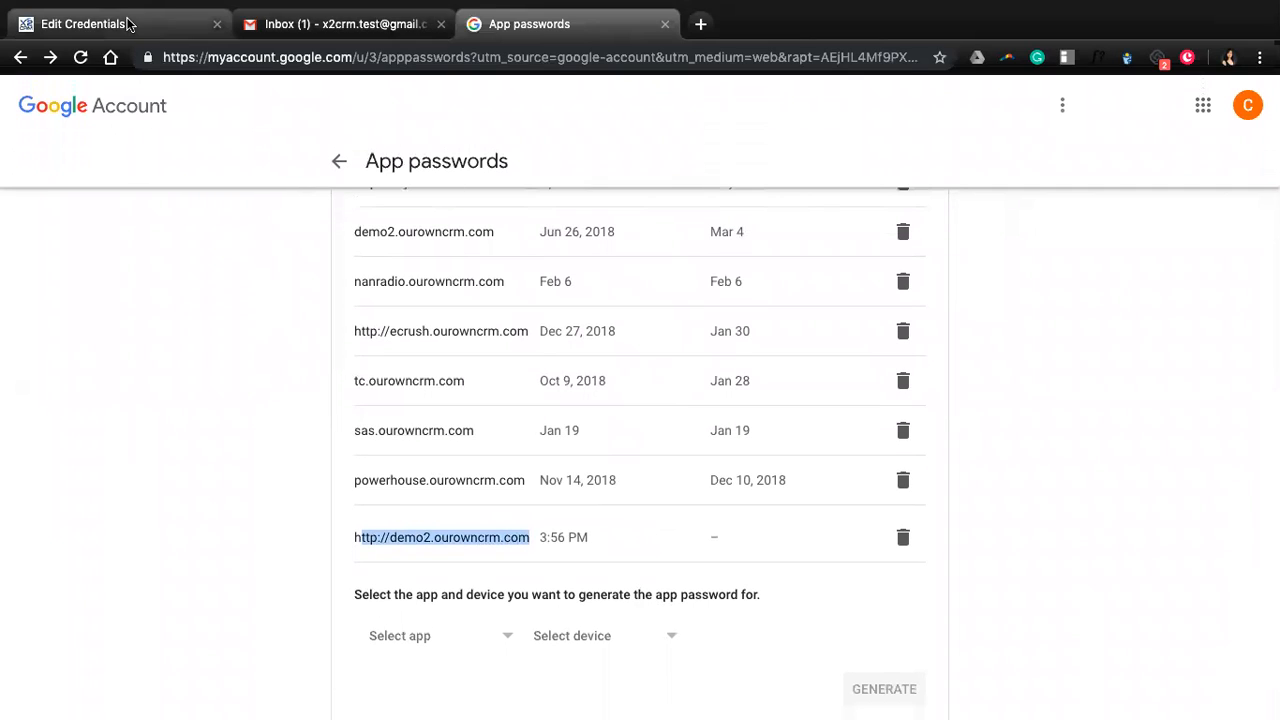
Enter the user's Test Gmail label in the credential's Name field, dismissing autofill suggestions.
left_click(128, 24)
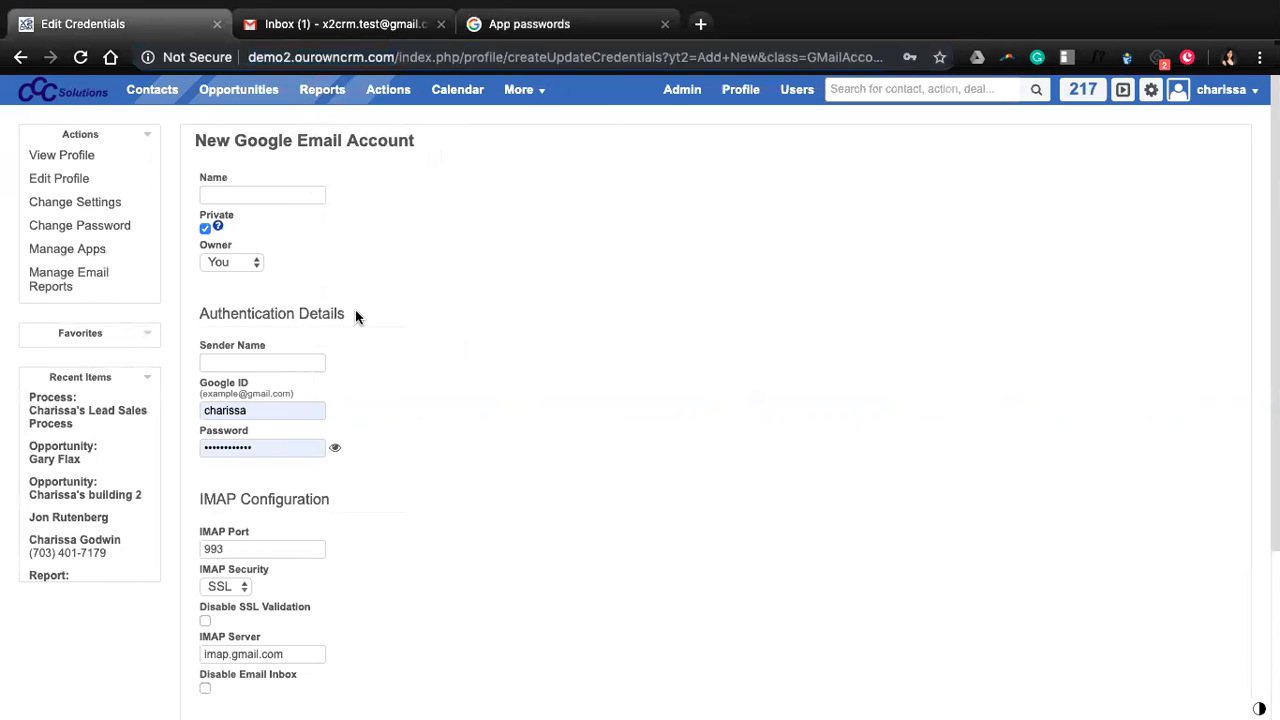
scroll(340, 349, "down", 3)
scroll(340, 356, "up", 3)
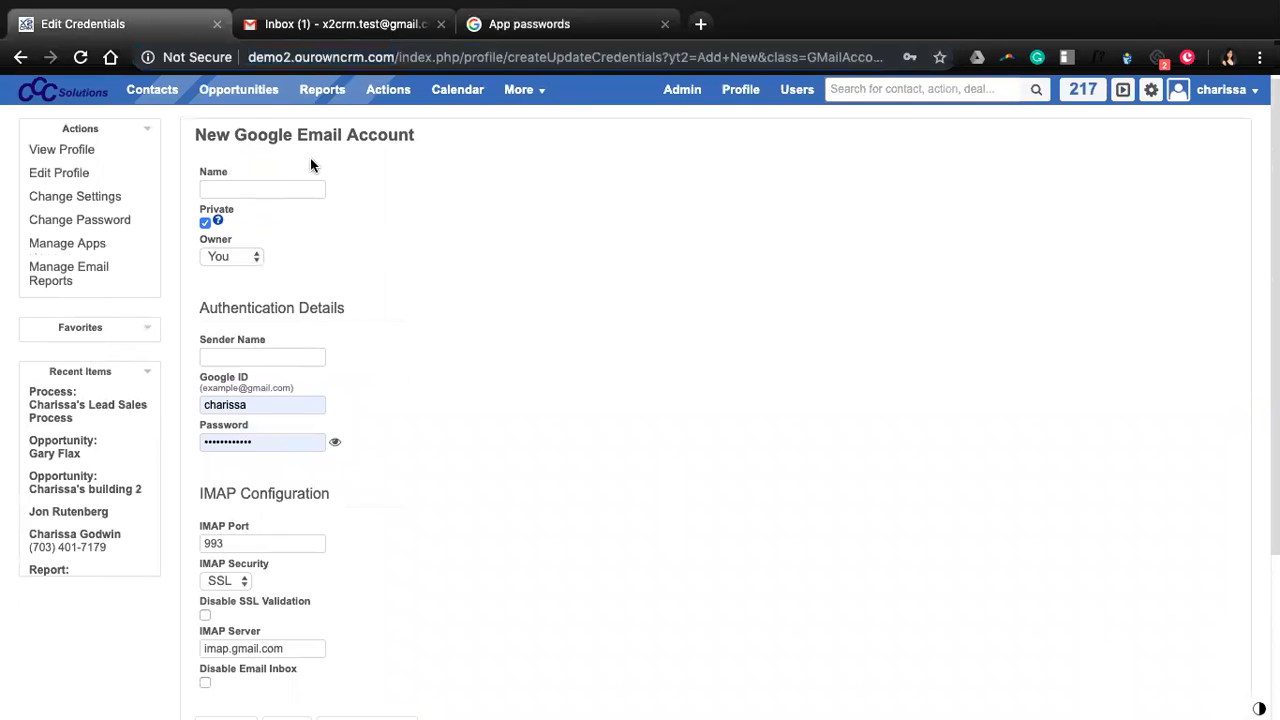
left_click(286, 189)
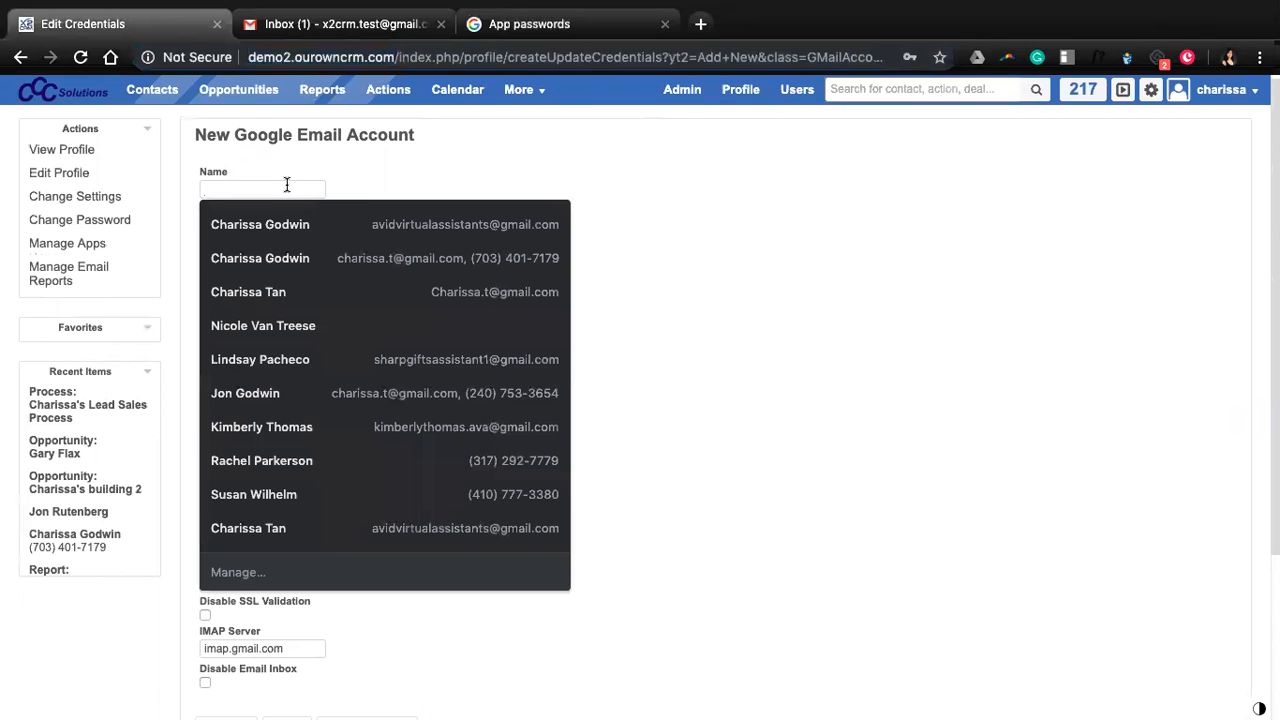
left_click(380, 188)
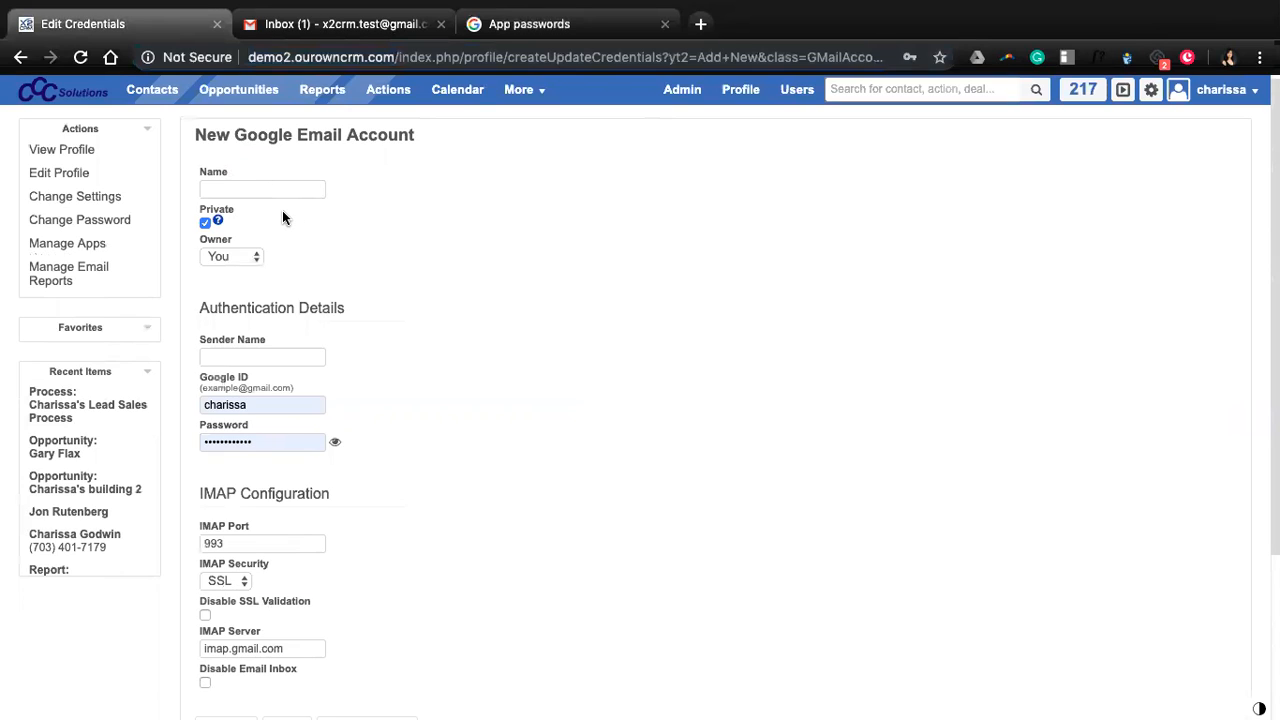
left_click(271, 189)
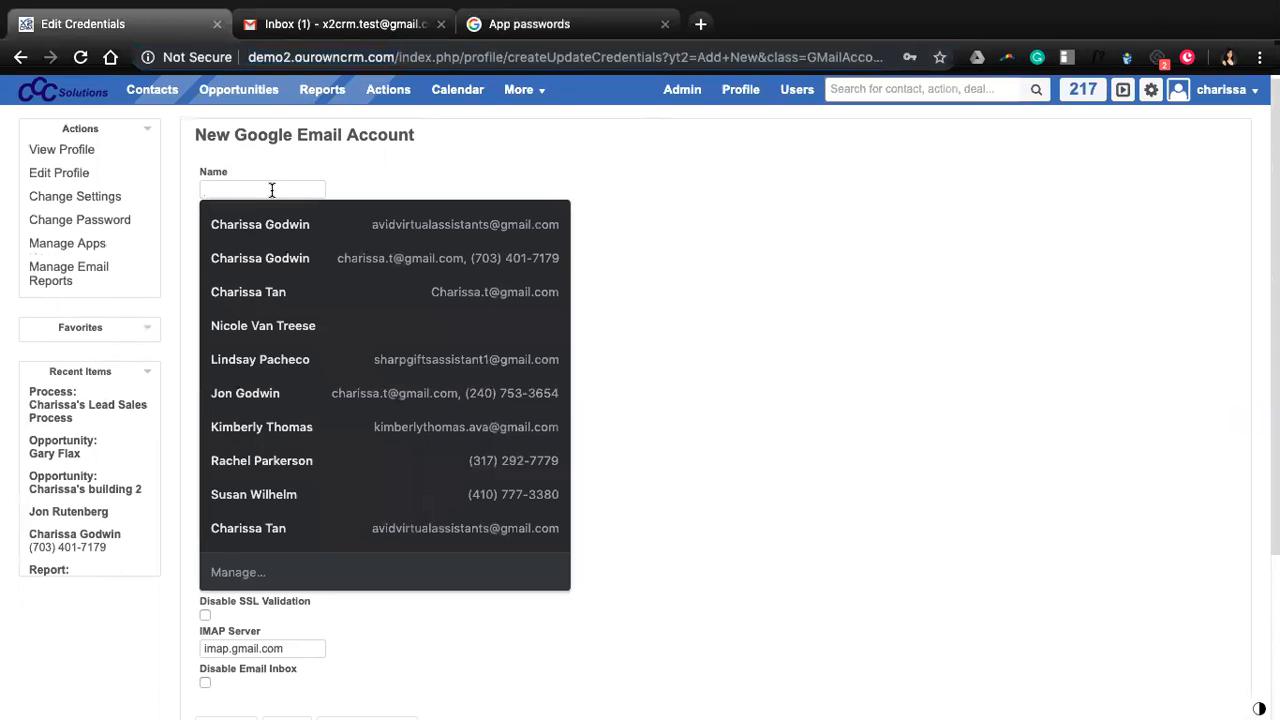
key("Escape")
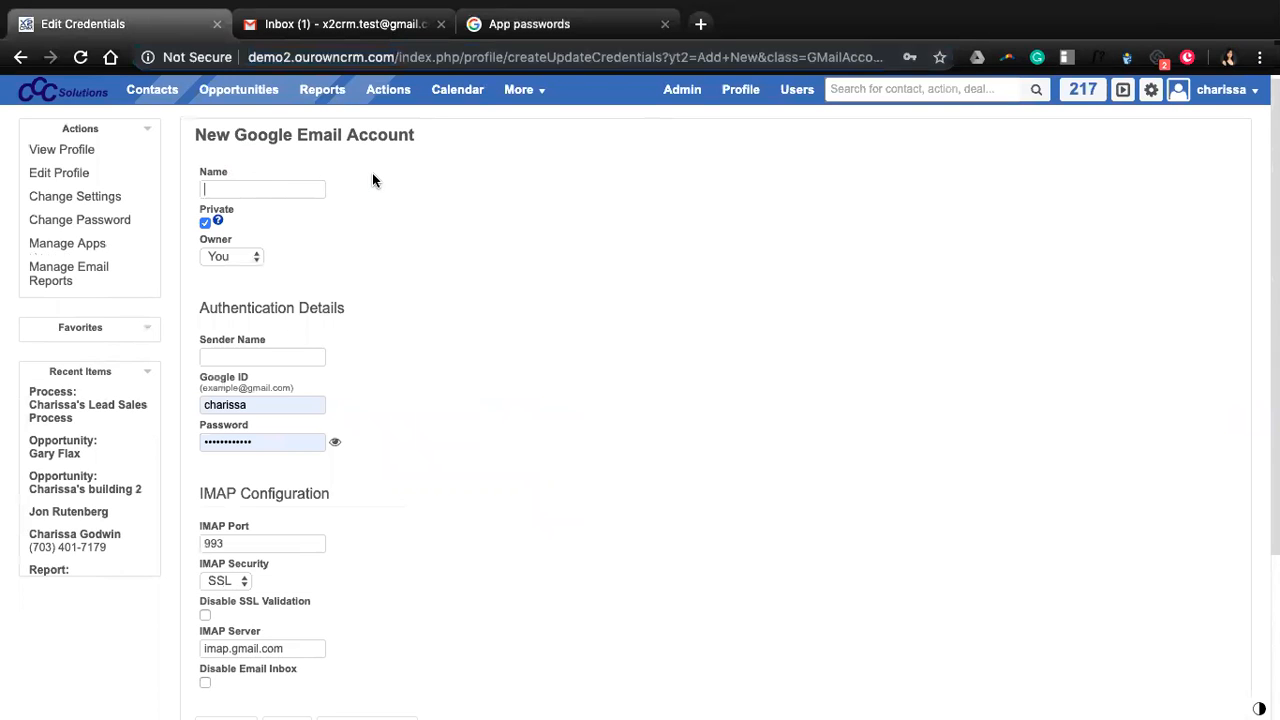
type("C")
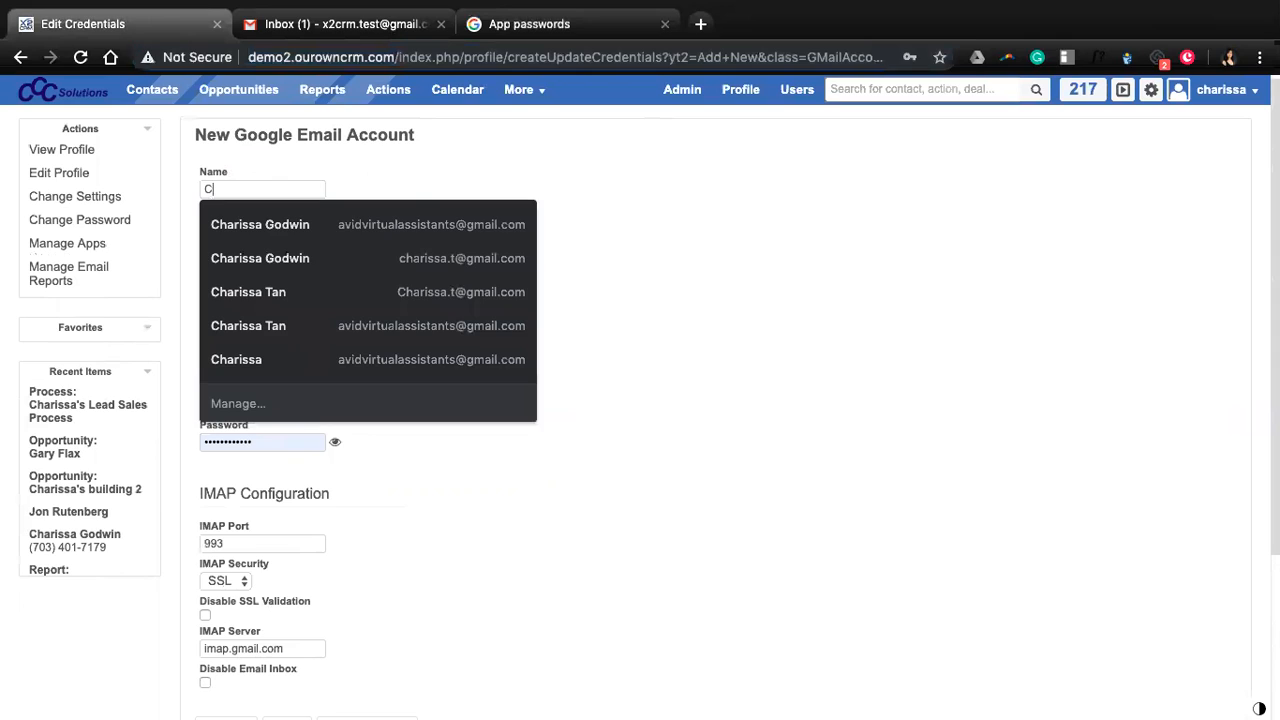
type("harissa's")
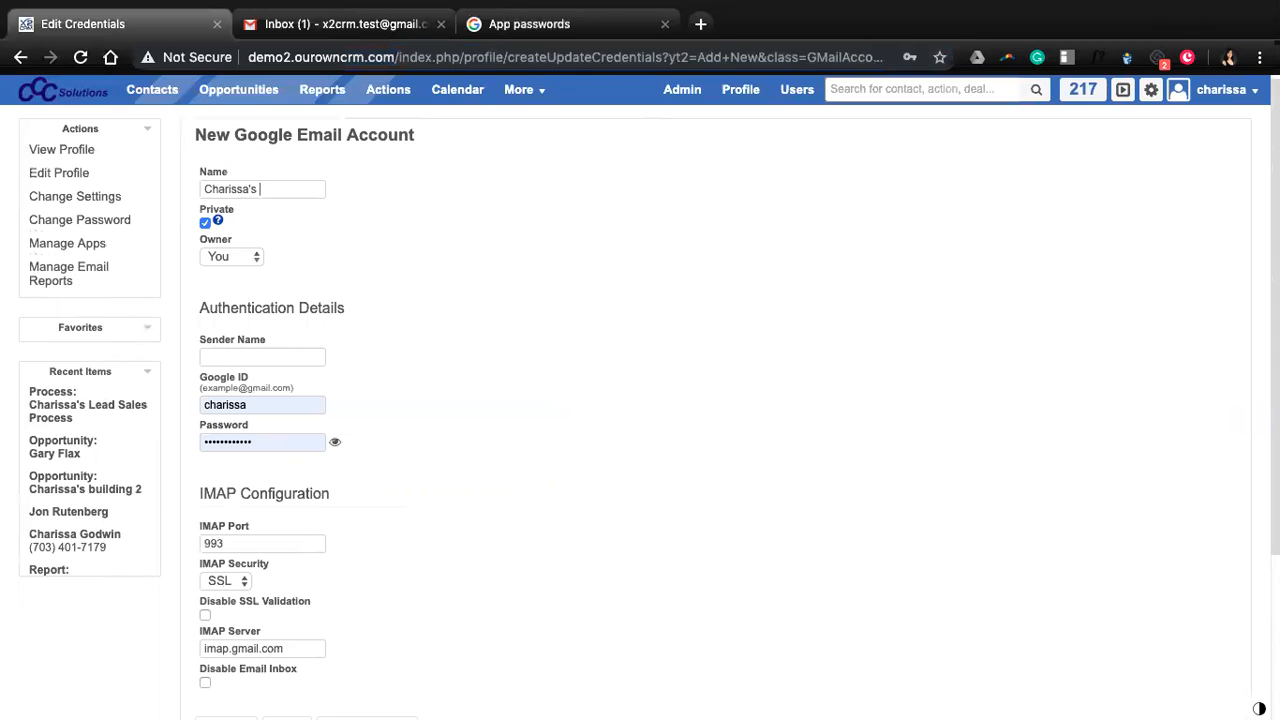
type(" Test Gmail")
Clear Private, keep You as owner, and enter the user's full name as Sender Name.
left_click(205, 223)
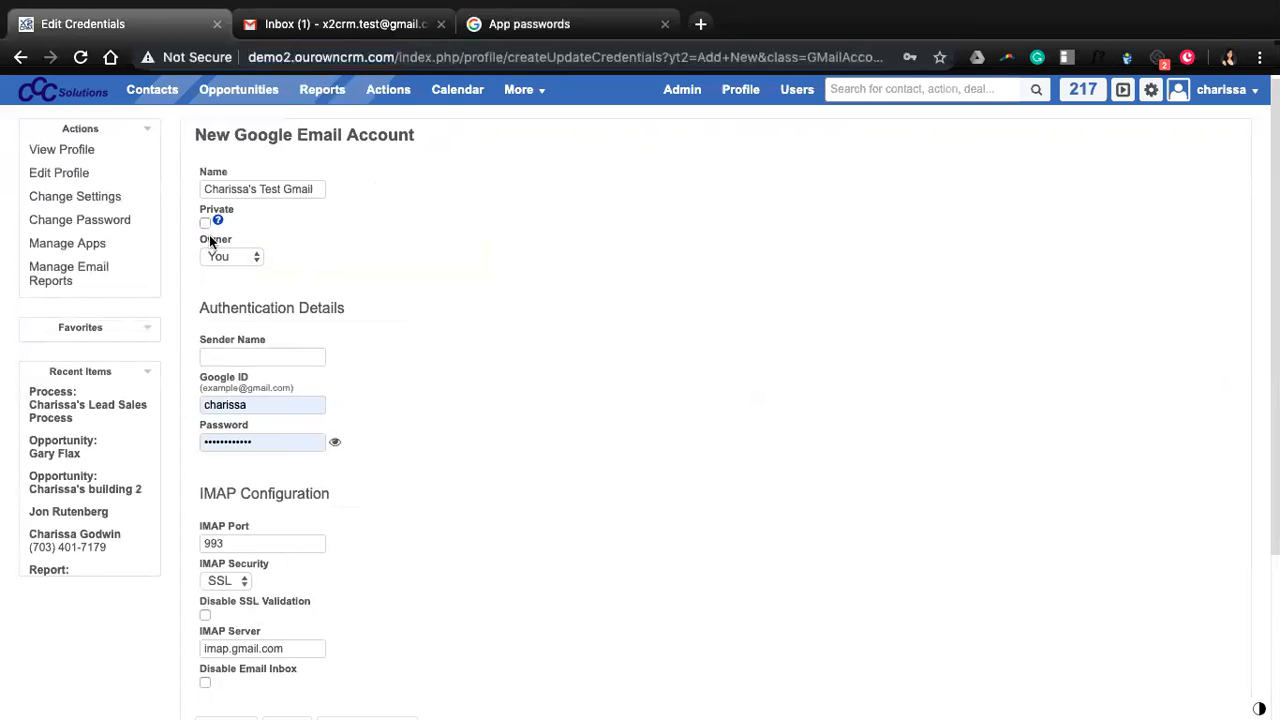
left_click(225, 261)
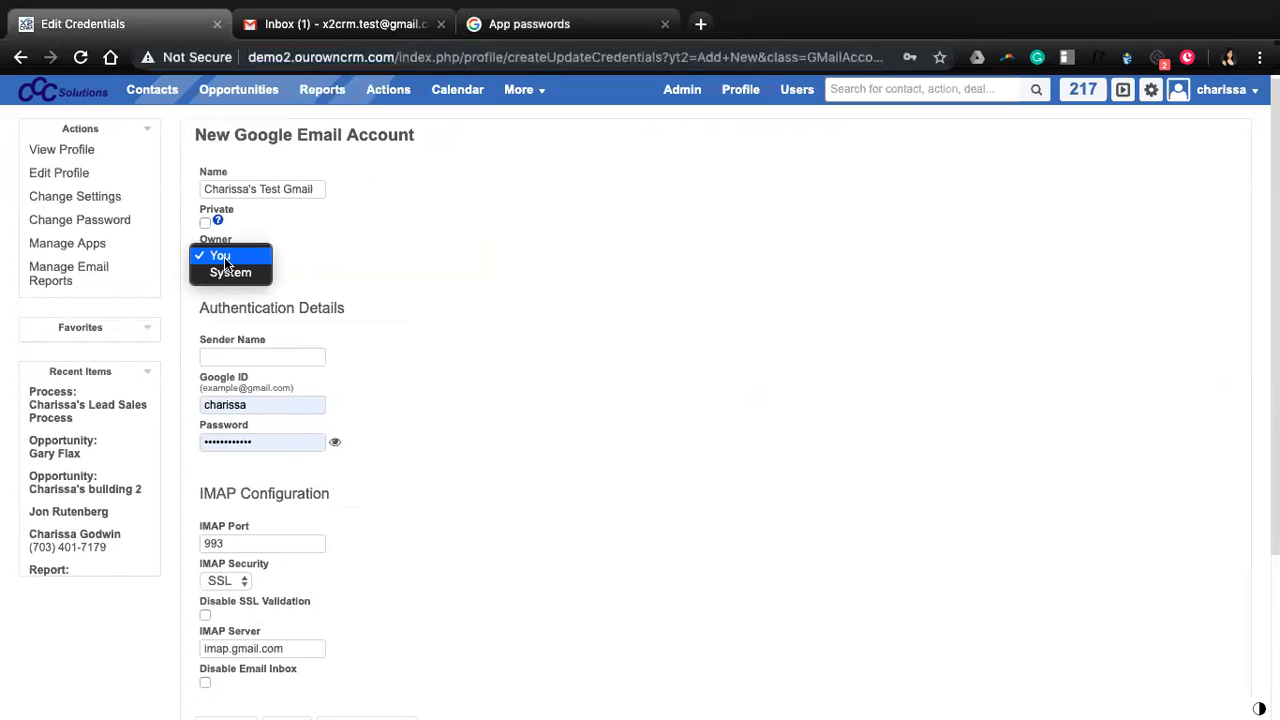
left_click(387, 274)
scroll(413, 311, "down", 2)
left_click(268, 287)
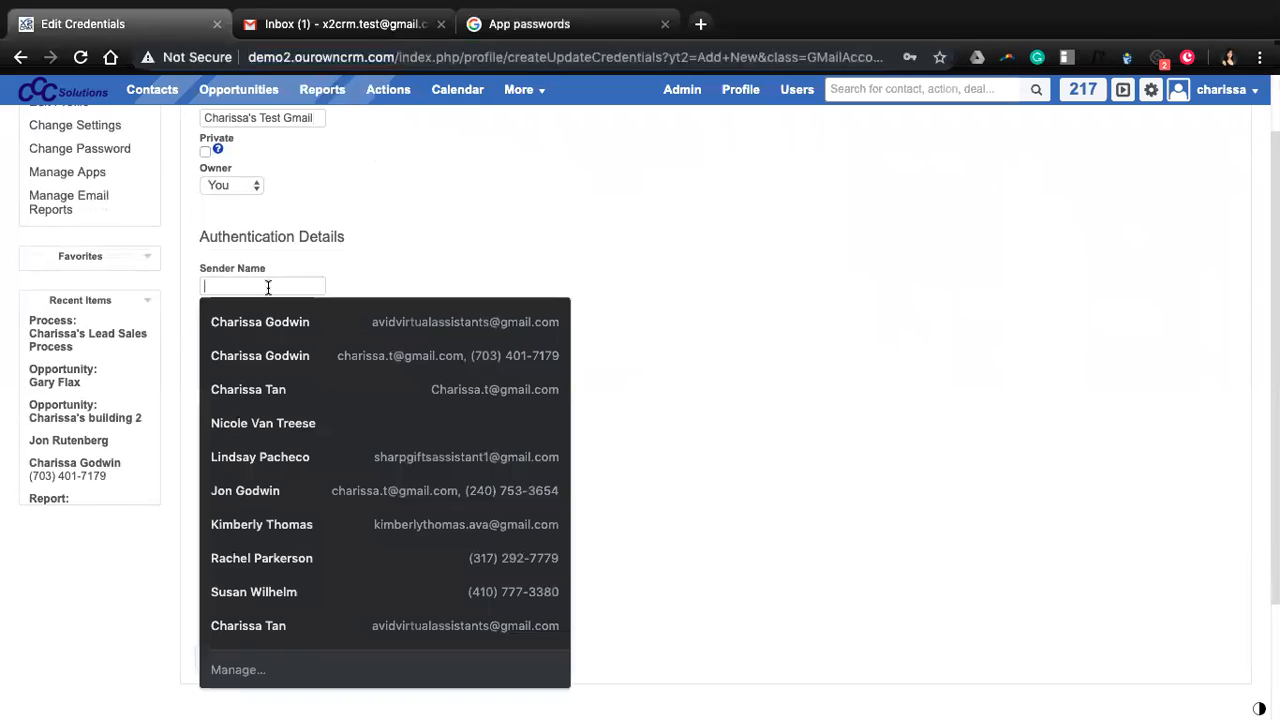
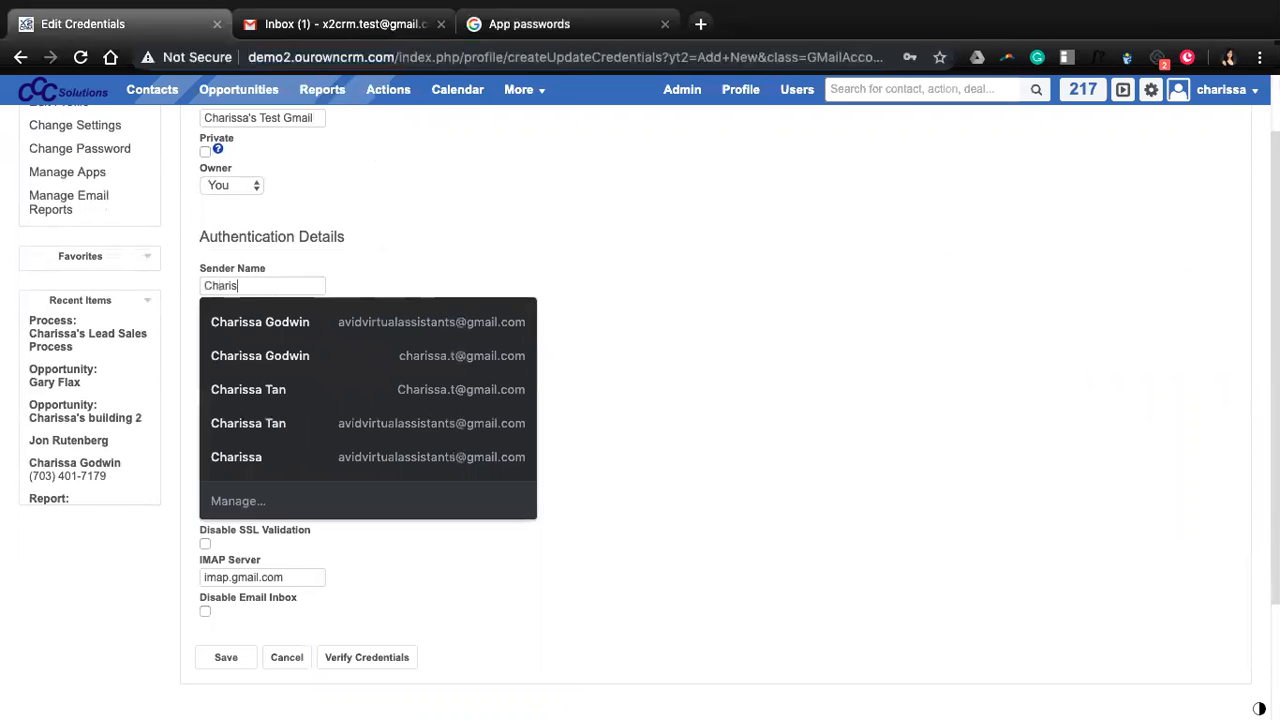
key("Tab")
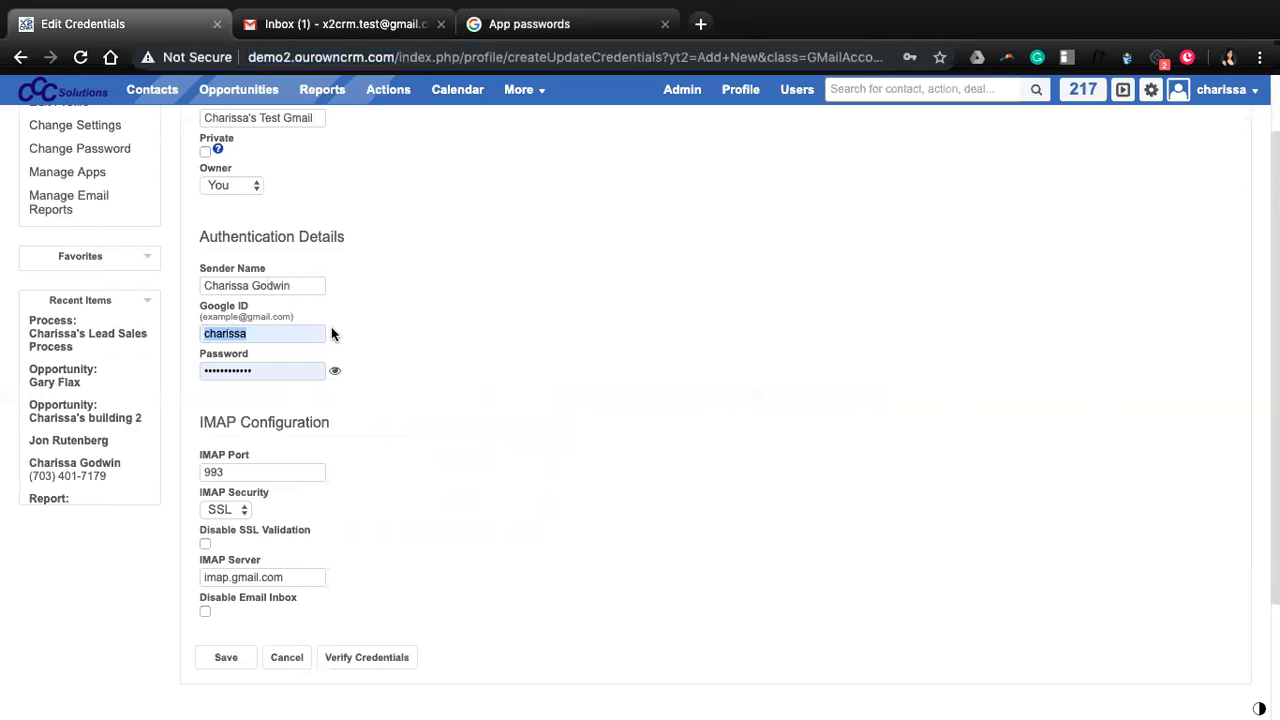
Check which Gmail address is signed in, then return to the credentials form.
left_click(400, 24)
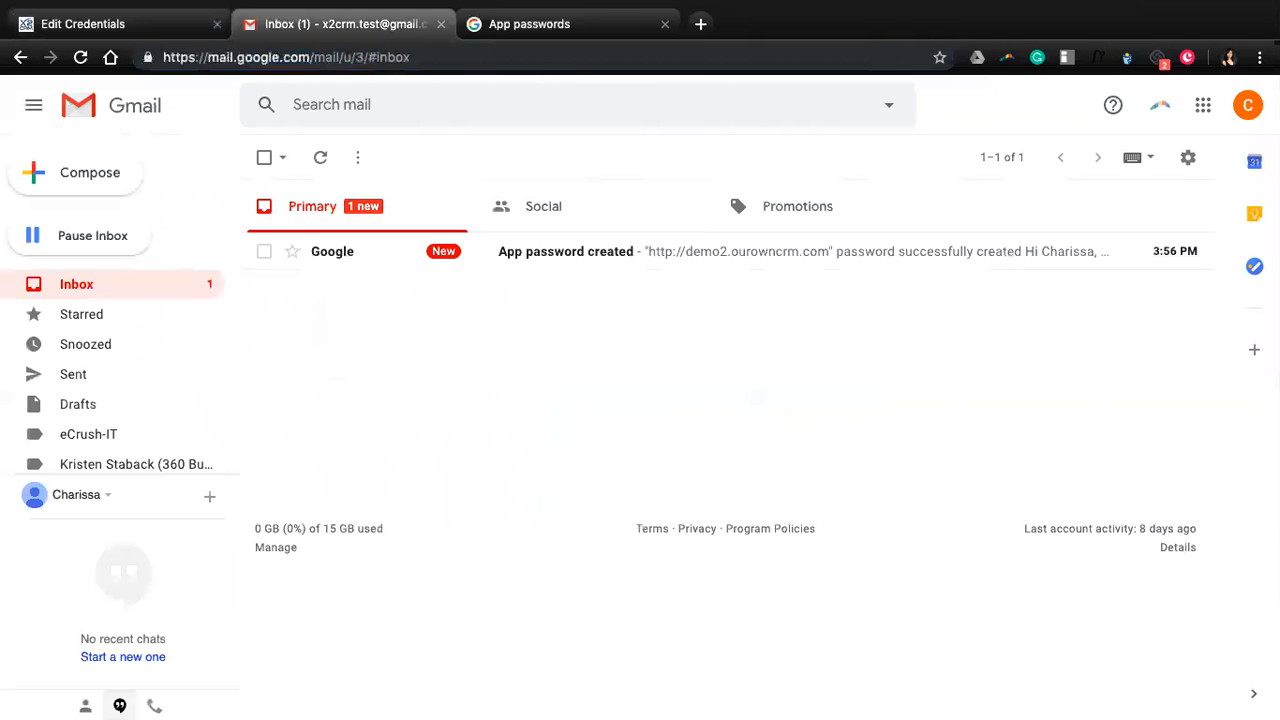
left_click(1247, 105)
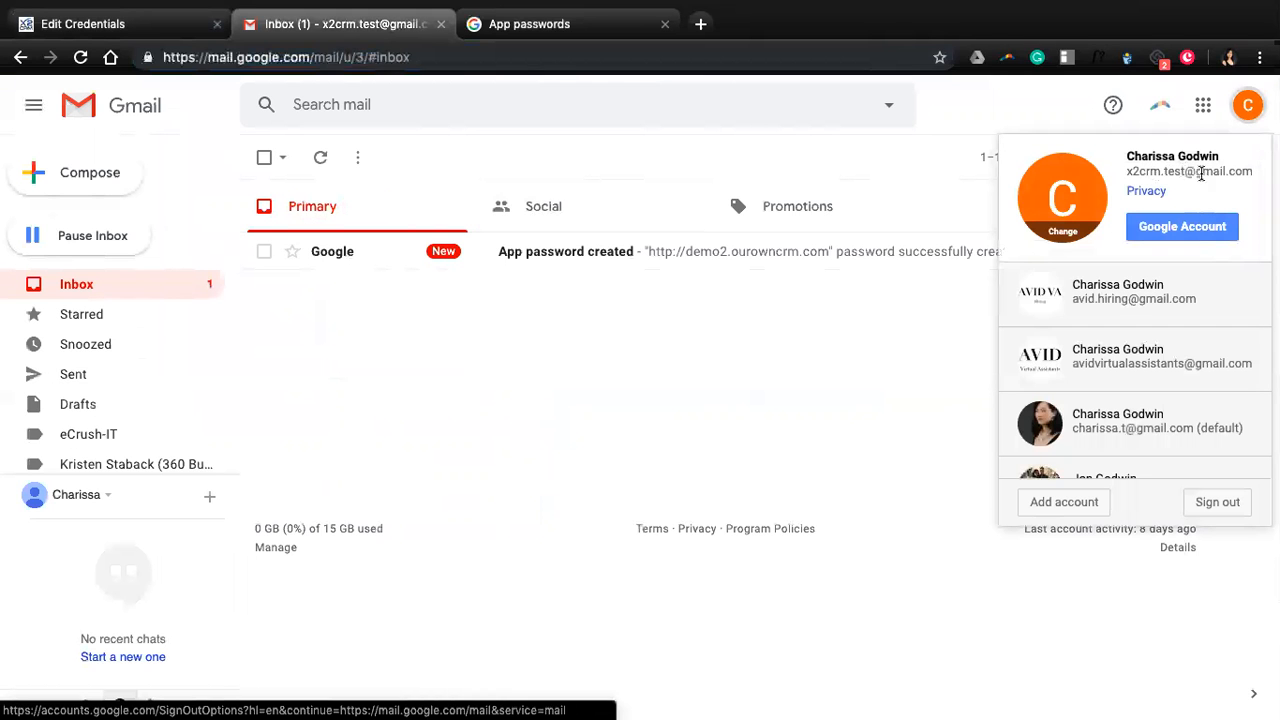
left_click(150, 33)
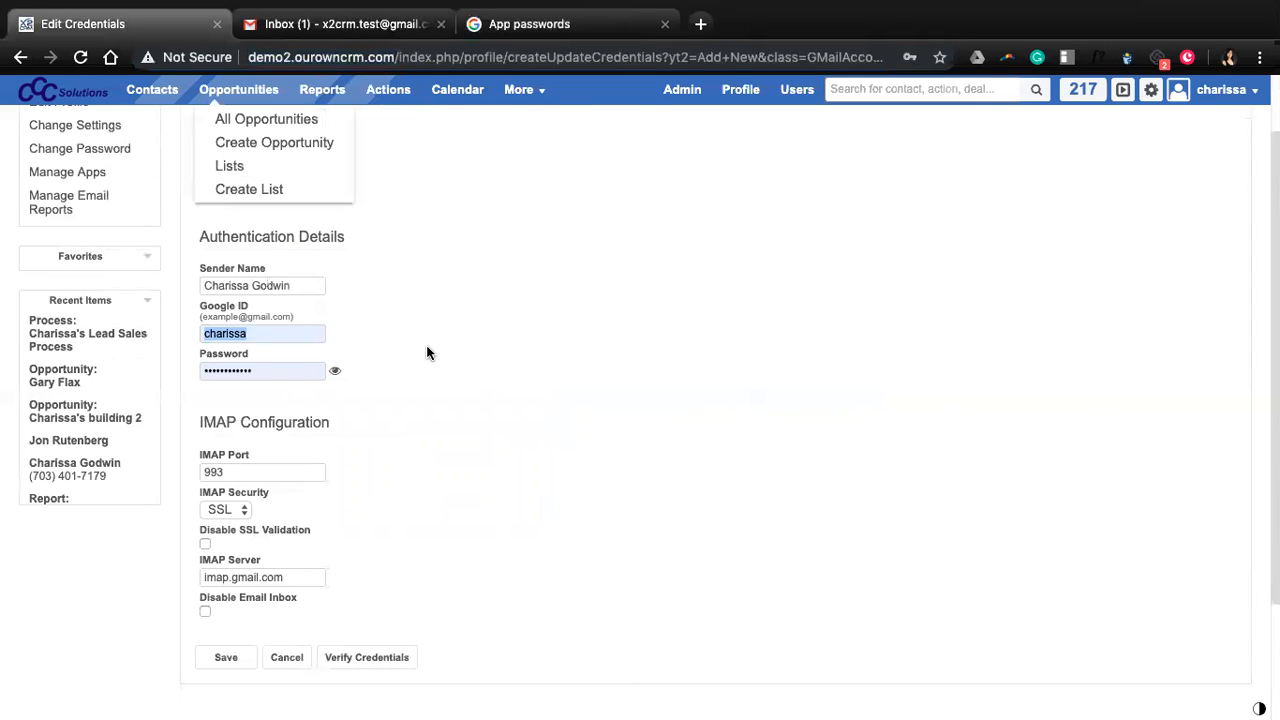
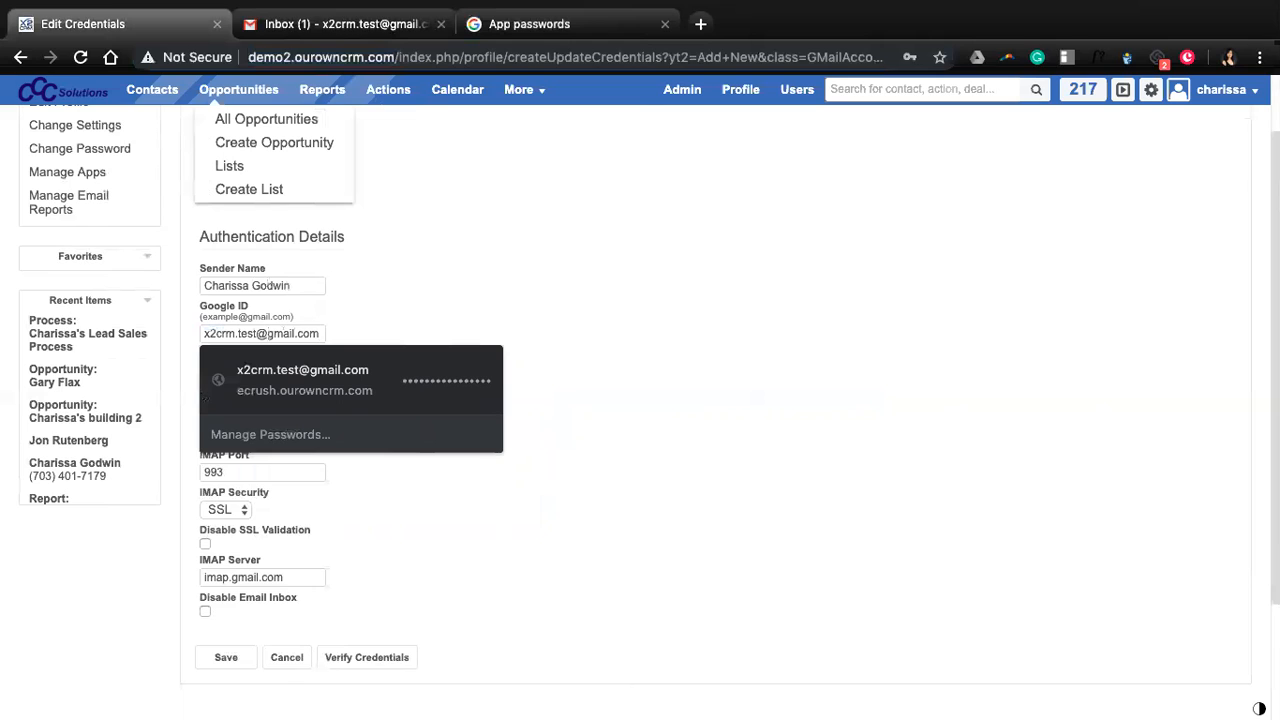
Enter the test Gmail address as the Google ID and show the app password unmasked.
key("Tab")
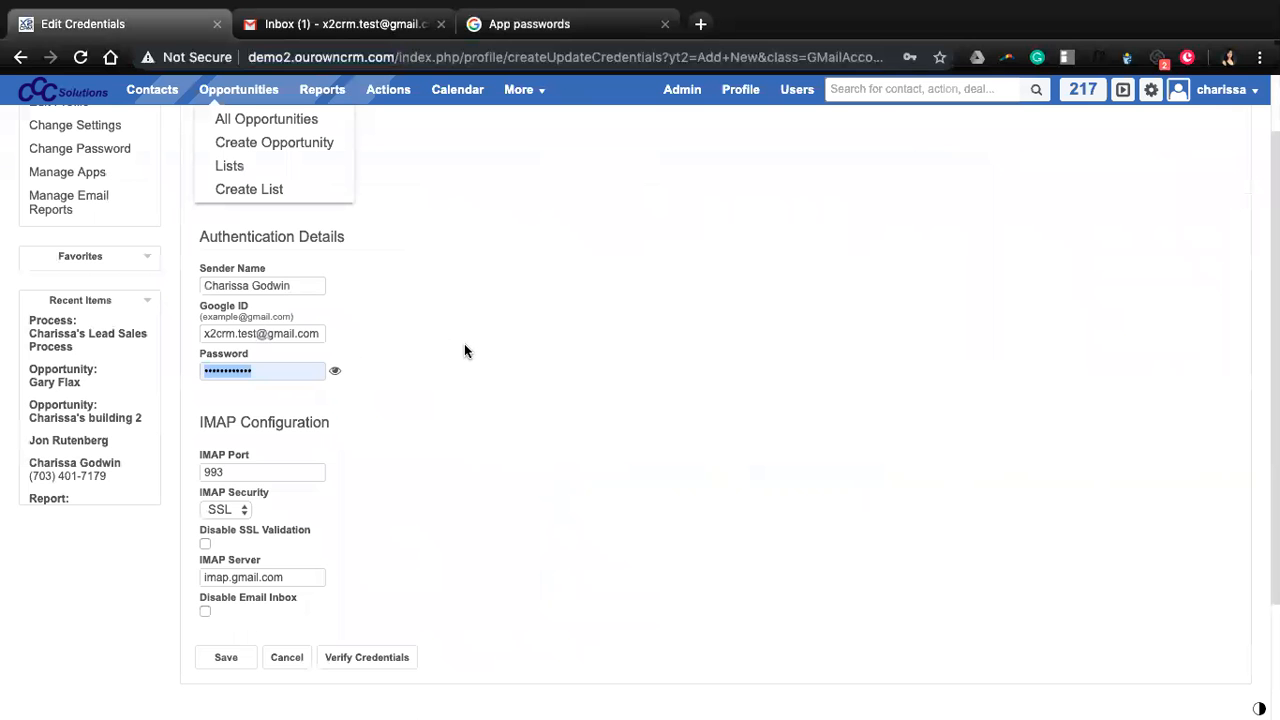
left_click(335, 375)
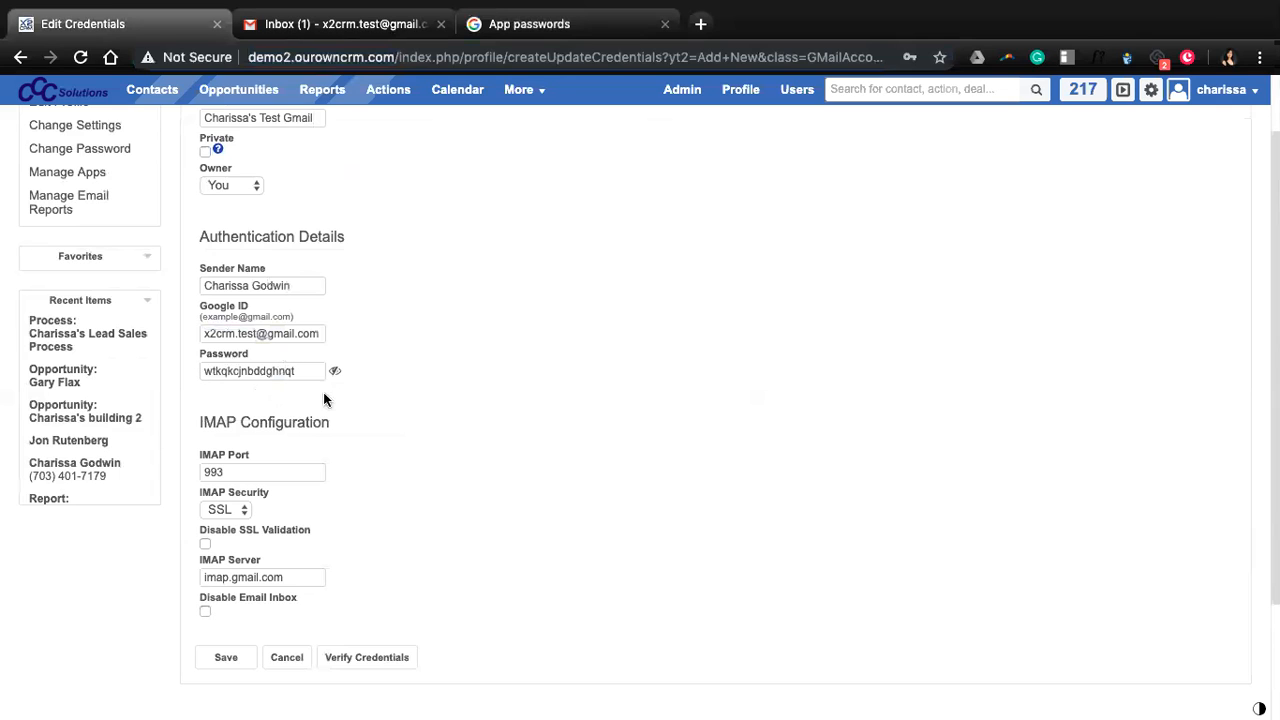
scroll(318, 454, "down", 3)
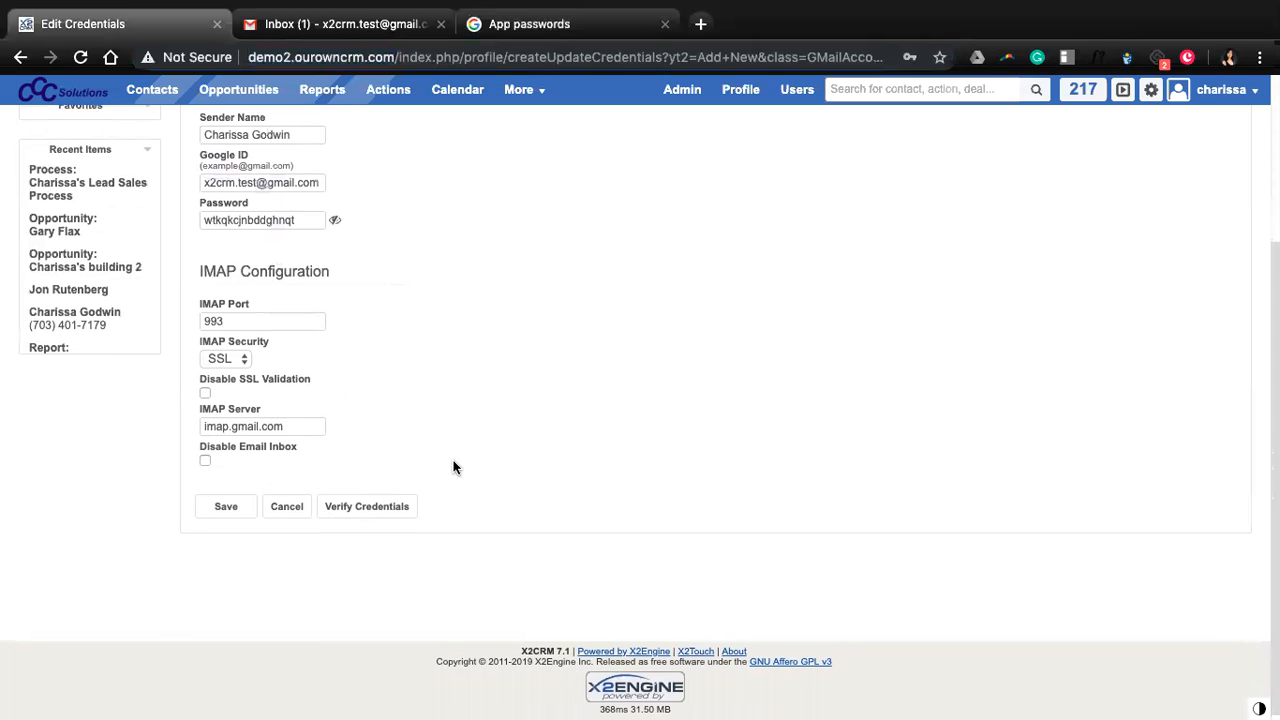
scroll(452, 466, "up", 1)
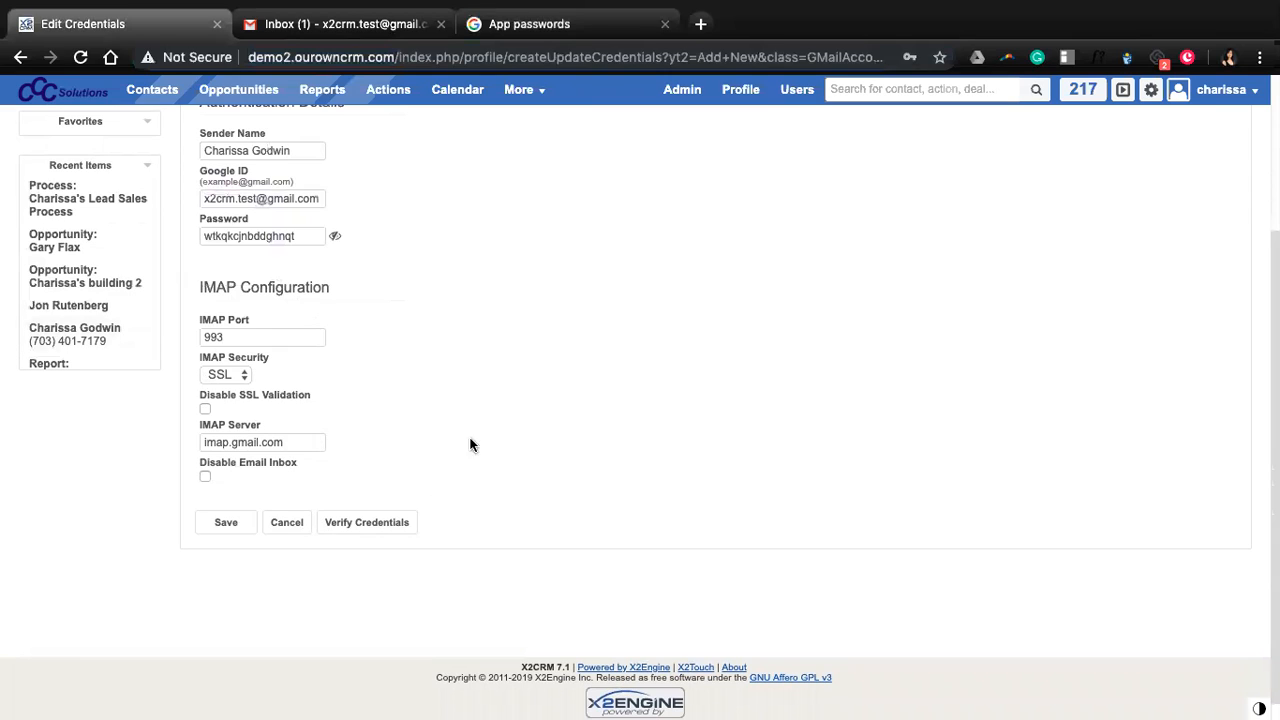
Verify the Gmail credentials until the form shows 'Authentication successful.'.
left_click(367, 524)
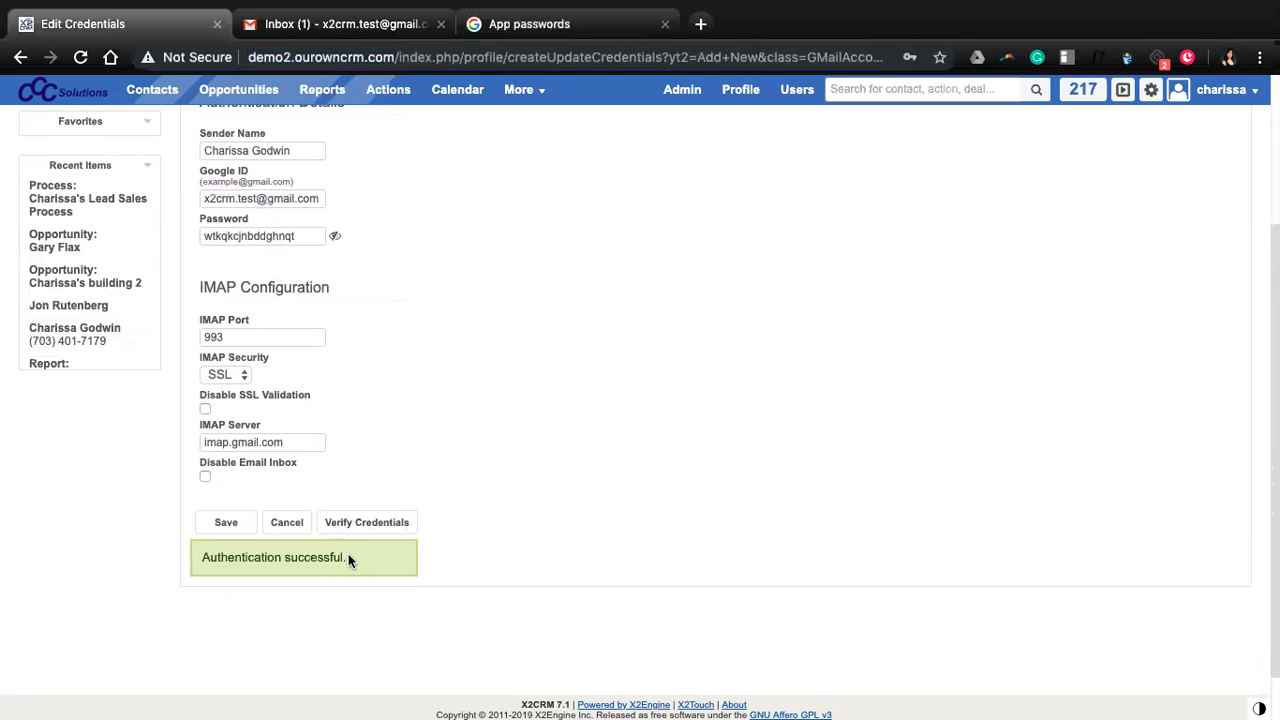
scroll(309, 289, "up", 3)
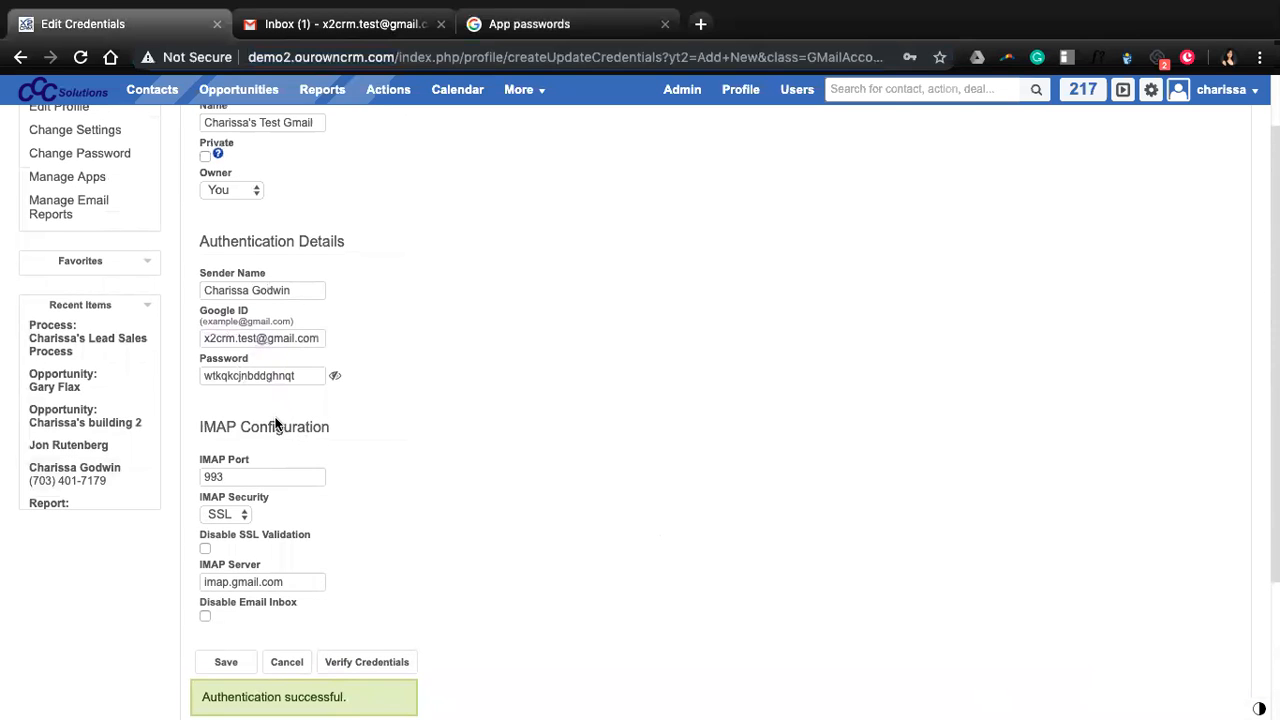
scroll(277, 425, "down", 3)
Save the verified Google Email Account credential.
left_click(229, 490)
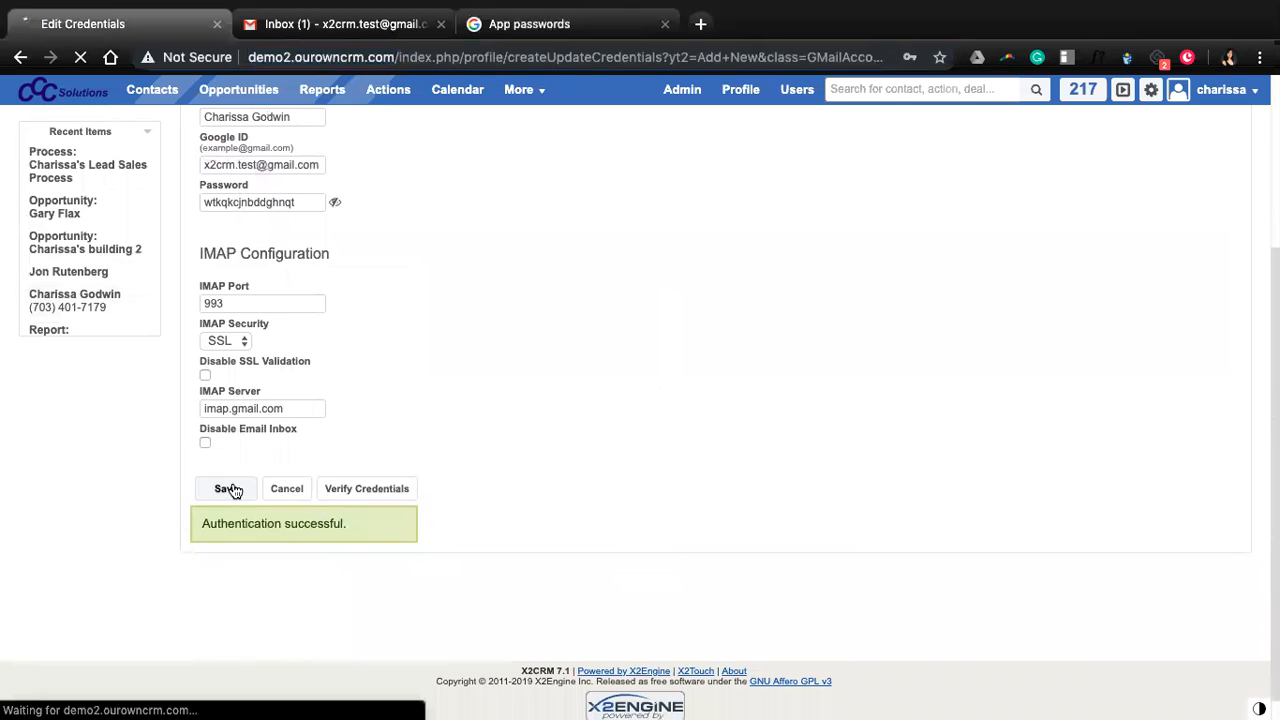